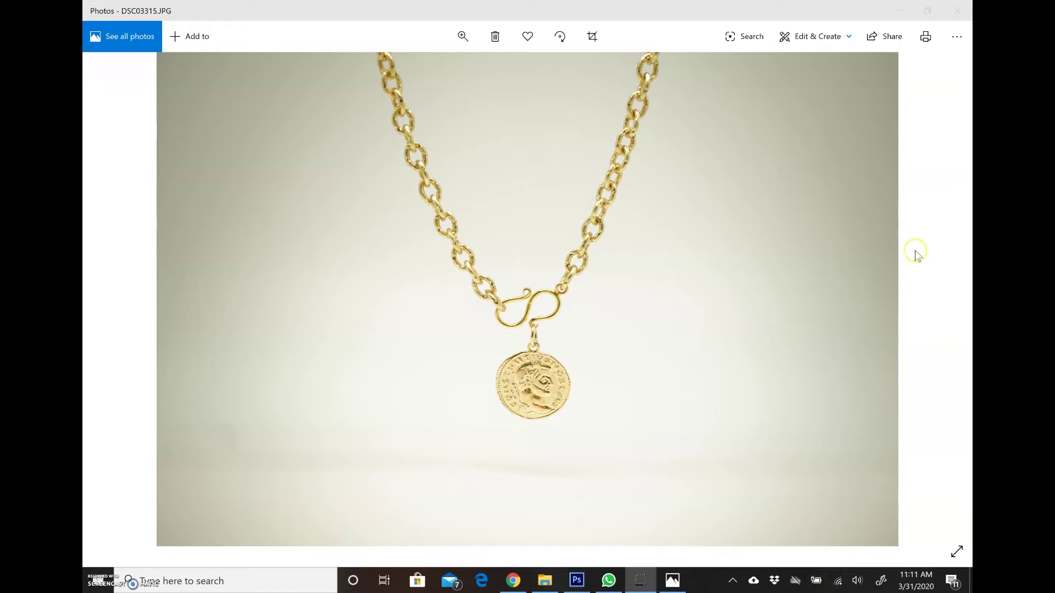
# Send the gold coin necklace photo from Windows Photos to Adobe Photoshop CS6
pyautogui.click(956, 36)
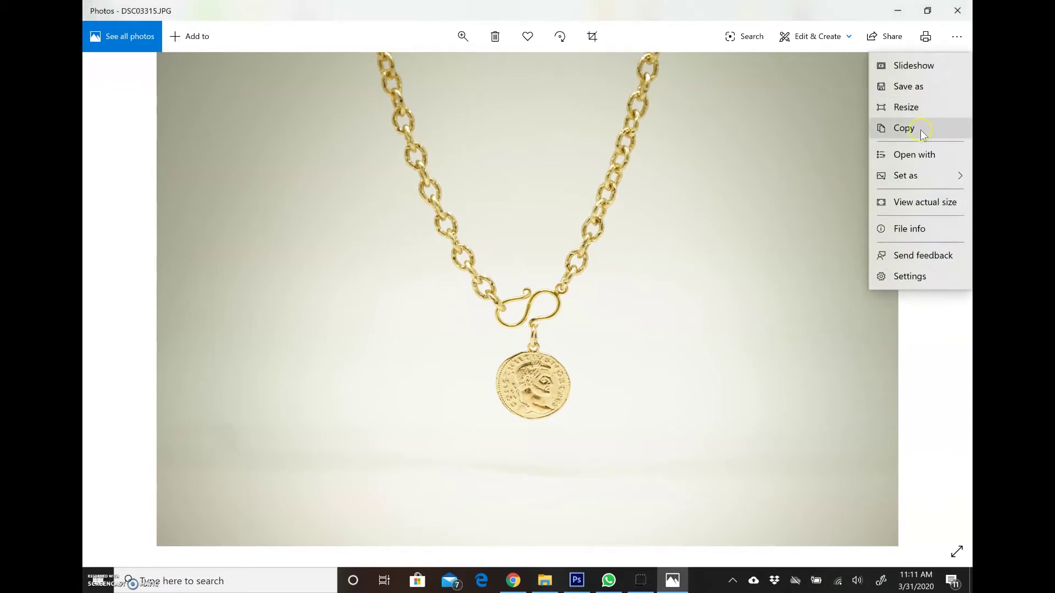
pyautogui.click(927, 154)
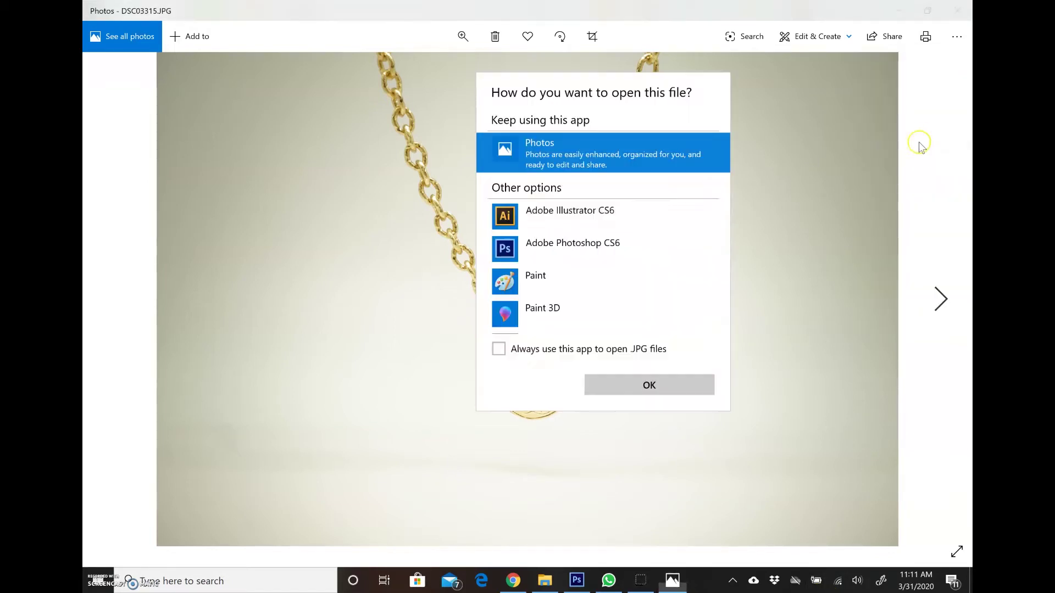
pyautogui.click(626, 250)
pyautogui.click(650, 385)
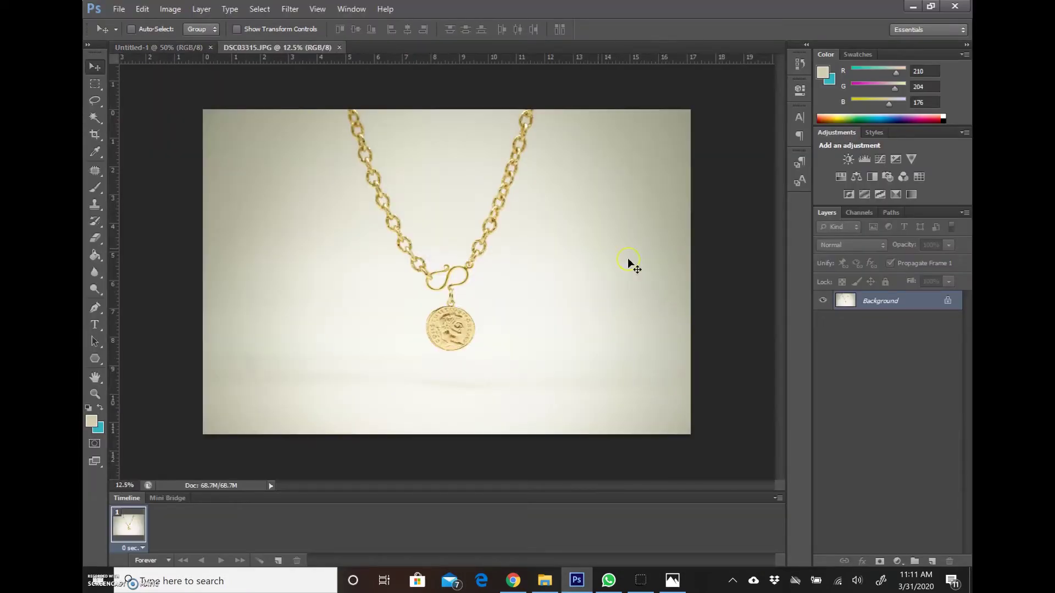
# Copy a rectangular marquee framing the necklace and coin, then switch to the Untitled-1 document
pyautogui.press('m')
pyautogui.moveTo(337, 104)
pyautogui.mouseDown()
pyautogui.moveTo(441, 206)
pyautogui.moveTo(540, 355)
pyautogui.mouseUp()
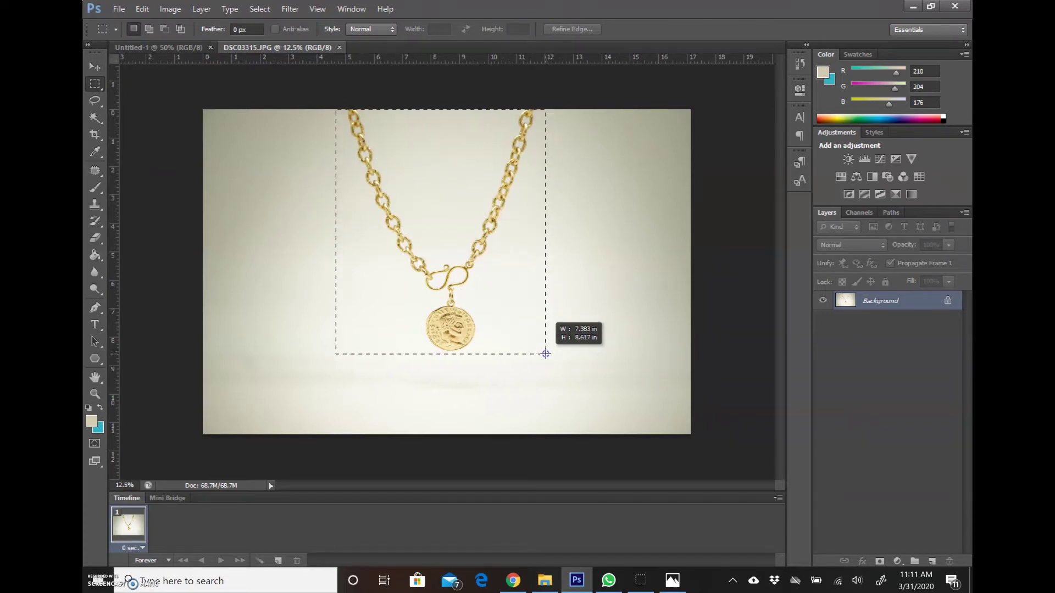
pyautogui.moveTo(539, 353); pyautogui.dragTo(544, 353)
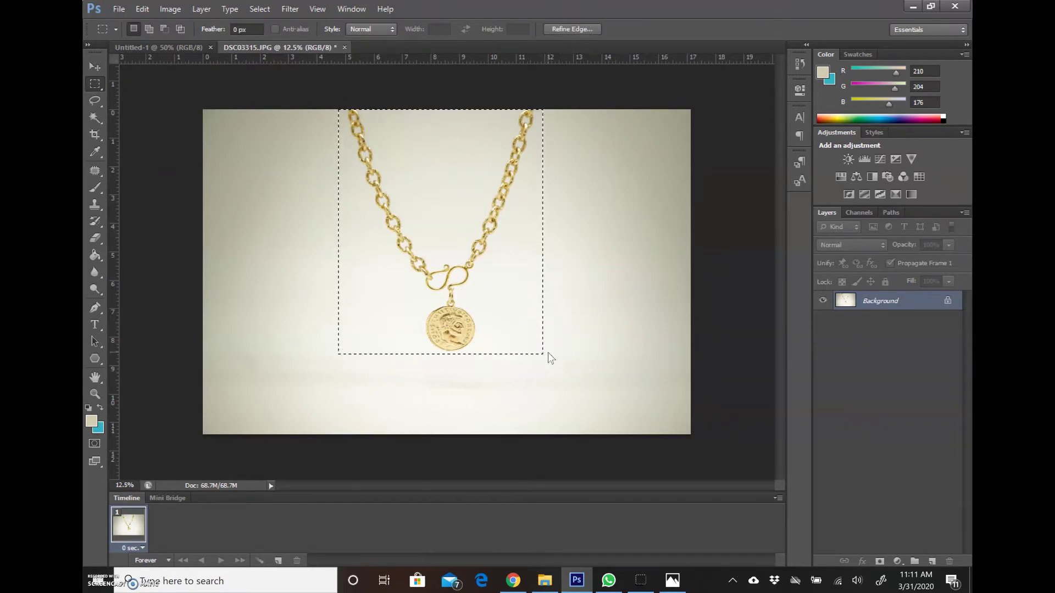
pyautogui.press('Right')
pyautogui.press('Right')
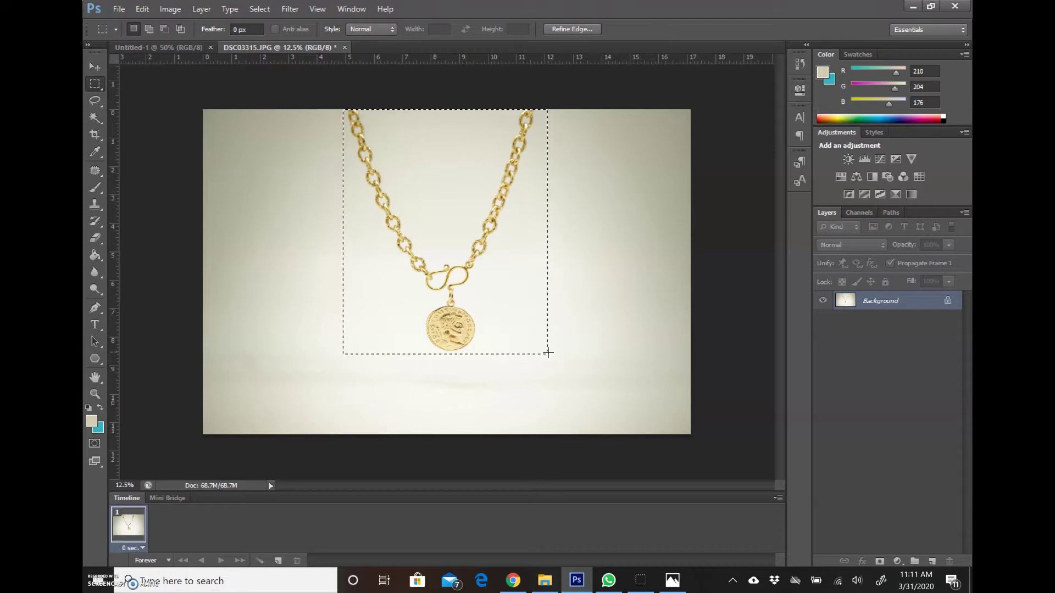
pyautogui.press('Left')
pyautogui.press('Left')
pyautogui.press('Left')
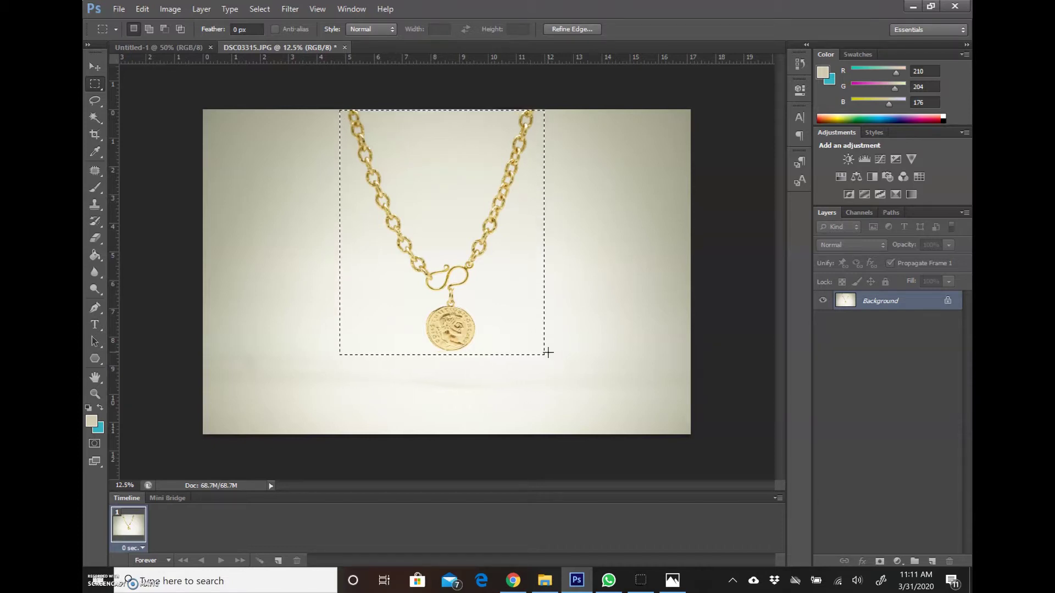
pyautogui.press('BackSpace')
pyautogui.click(177, 47)
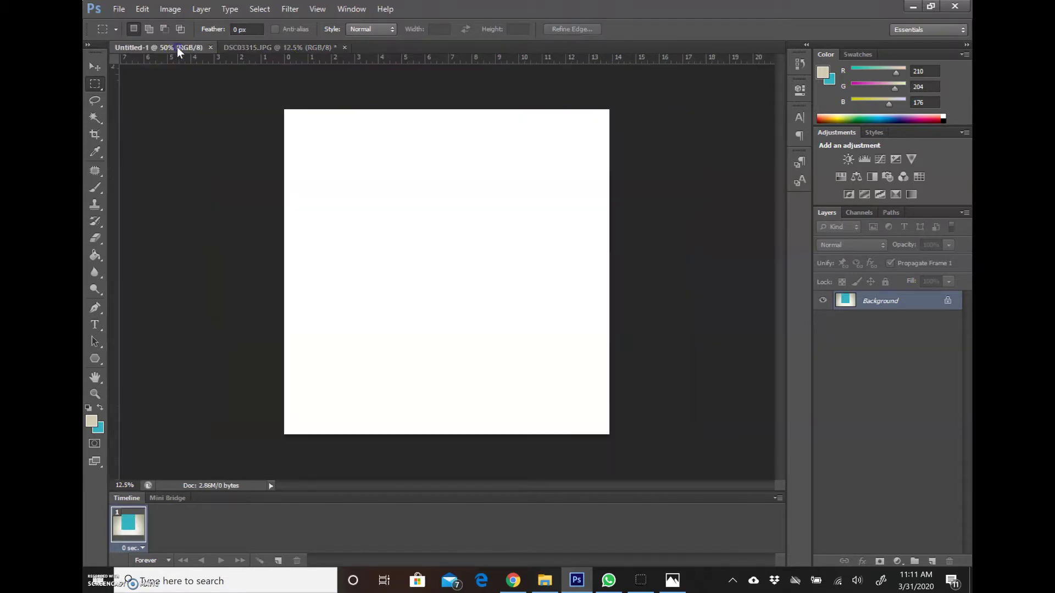
# Paste the necklace into Untitled-1 as Layer 1 and scale it down to about 38%
pyautogui.hotkey('ctrl', 'v')
pyautogui.hotkey('ctrl', 't')
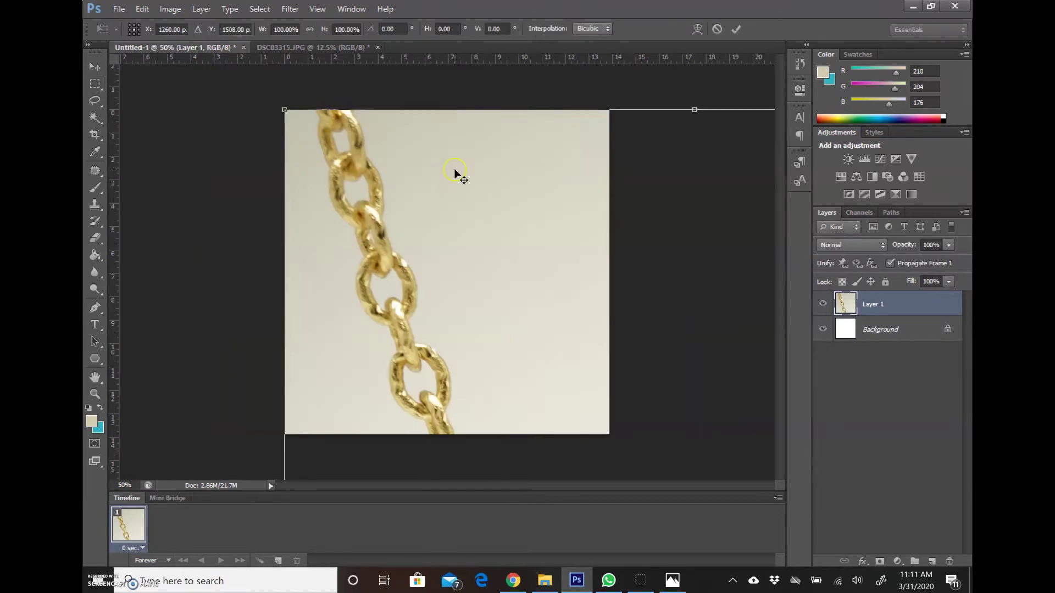
pyautogui.moveTo(519, 182); pyautogui.dragTo(412, 160)
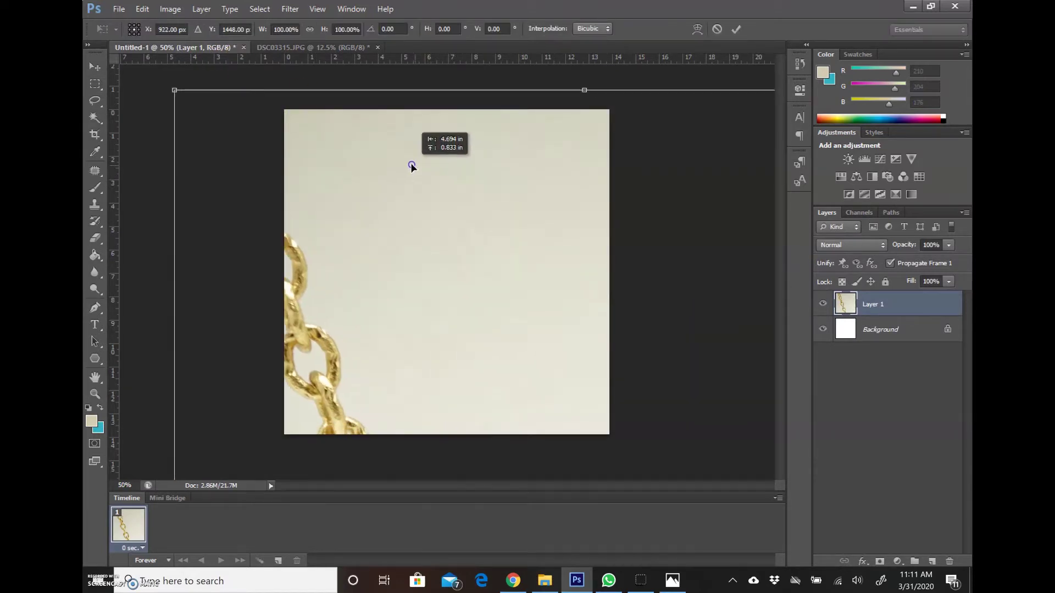
pyautogui.moveTo(168, 89)
pyautogui.mouseDown()
pyautogui.moveTo(443, 325)
pyautogui.moveTo(426, 137)
pyautogui.mouseUp()
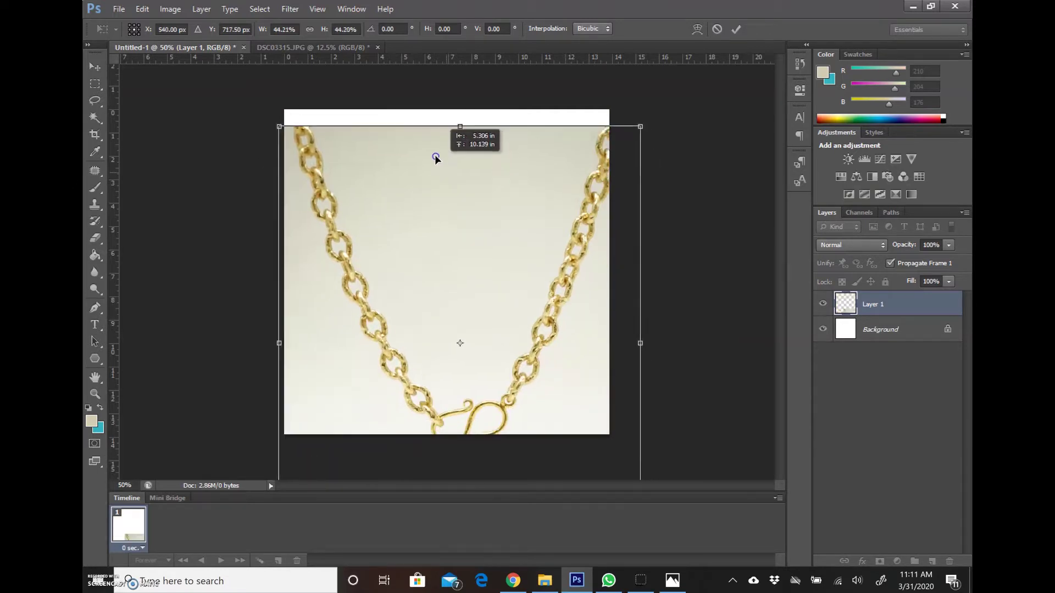
pyautogui.moveTo(628, 103); pyautogui.dragTo(600, 131)
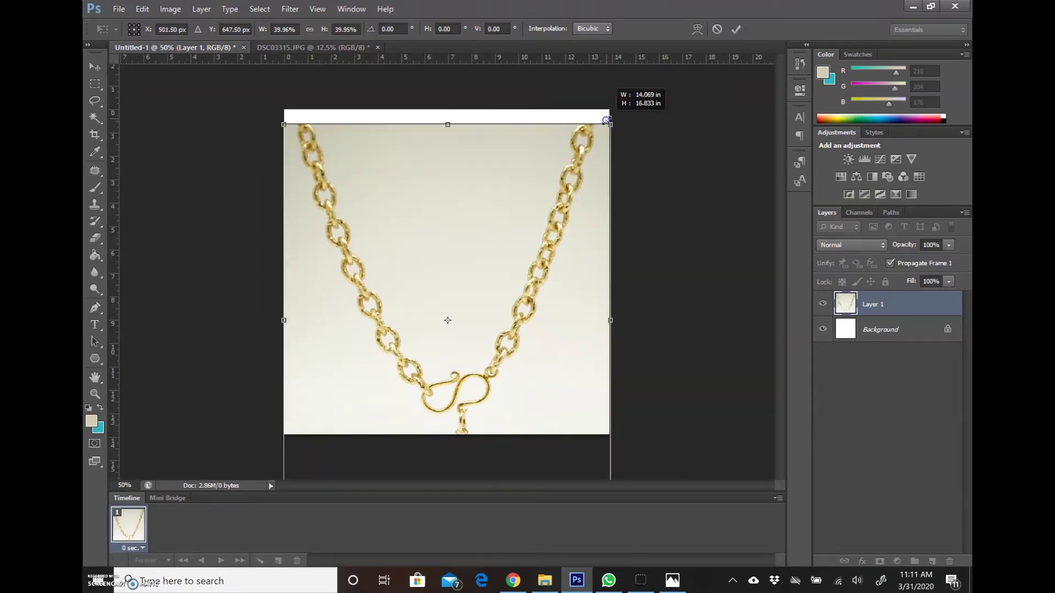
pyautogui.moveTo(529, 351); pyautogui.dragTo(530, 324)
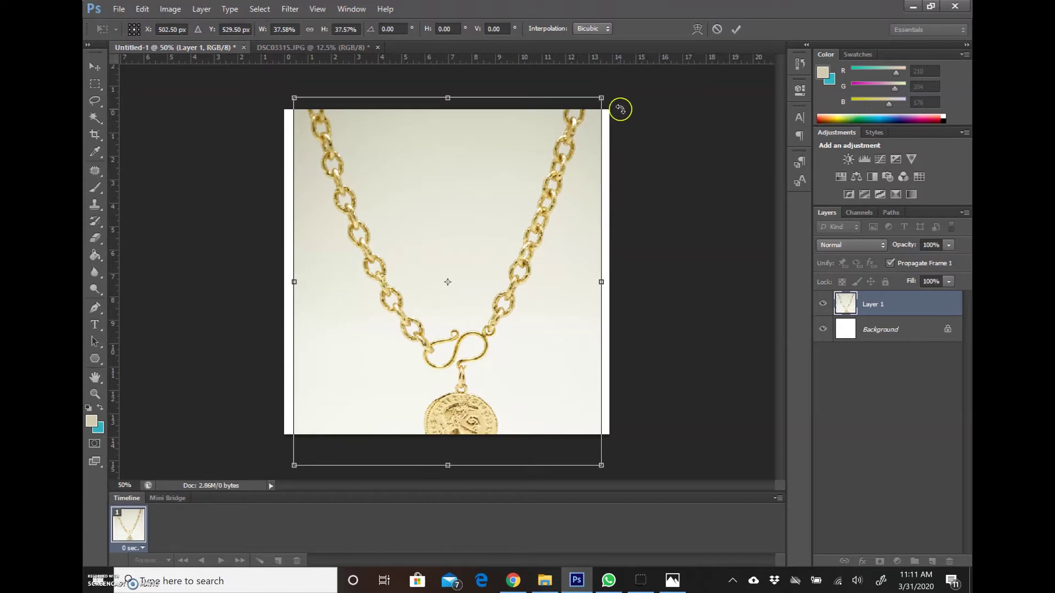
# Fine-tune the necklace's size and position so chain and coin fit, then commit the transform
pyautogui.moveTo(620, 106); pyautogui.dragTo(582, 119)
pyautogui.moveTo(502, 381); pyautogui.dragTo(500, 357)
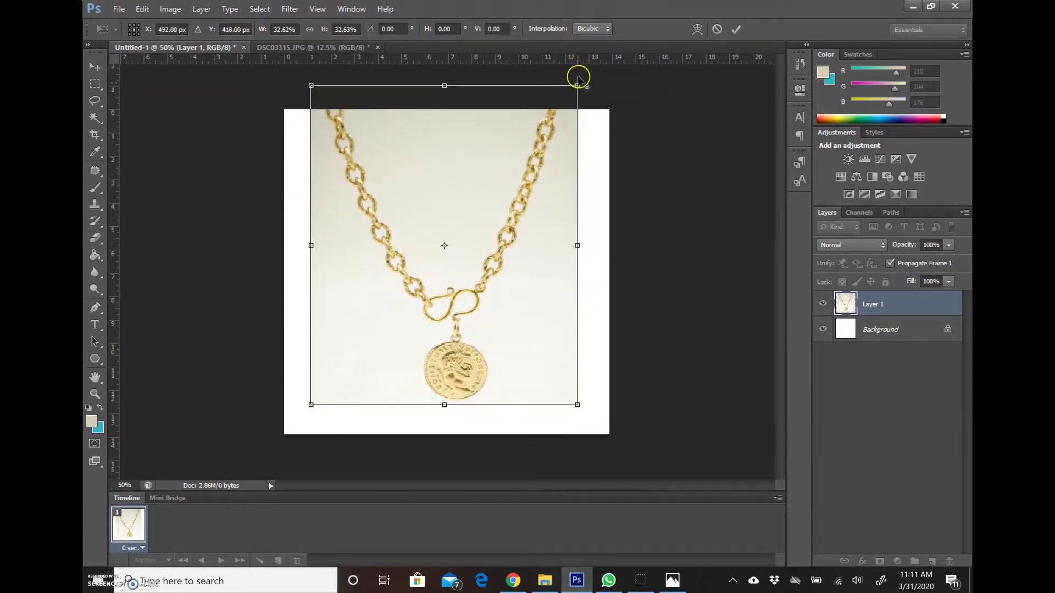
pyautogui.moveTo(577, 86); pyautogui.dragTo(562, 105)
pyautogui.moveTo(475, 339); pyautogui.dragTo(479, 341)
pyautogui.moveTo(561, 399)
pyautogui.mouseDown()
pyautogui.moveTo(534, 352)
pyautogui.moveTo(534, 321)
pyautogui.mouseUp()
pyautogui.click(736, 29)
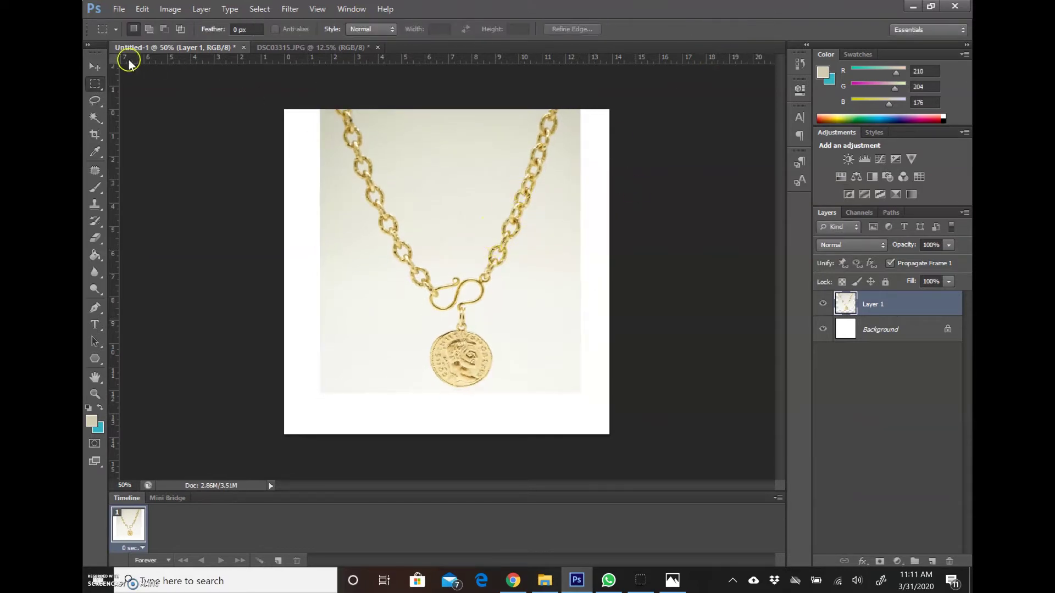
# Shift the necklace layer slightly left and zoom in on the clasp and coin
pyautogui.press('v')
pyautogui.moveTo(512, 269); pyautogui.dragTo(503, 268)
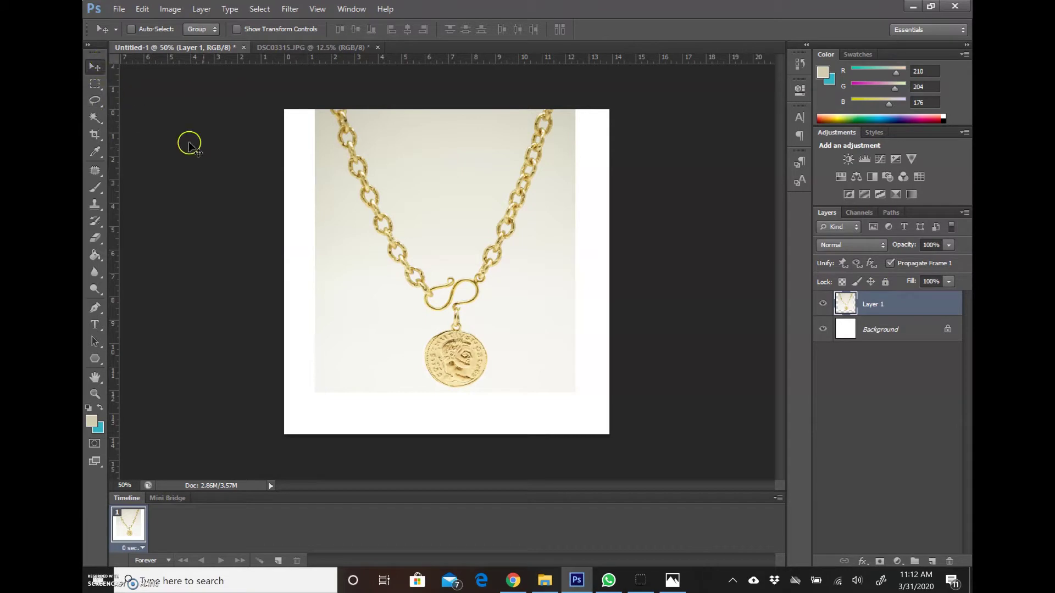
pyautogui.press('z')
pyautogui.moveTo(455, 207); pyautogui.dragTo(470, 242)
pyautogui.scroll(-4, 470, 242)
pyautogui.scroll(-1, 469, 241)
# Select the beige background near the clasp with the Magic Wand at Tolerance 15
pyautogui.press('w')
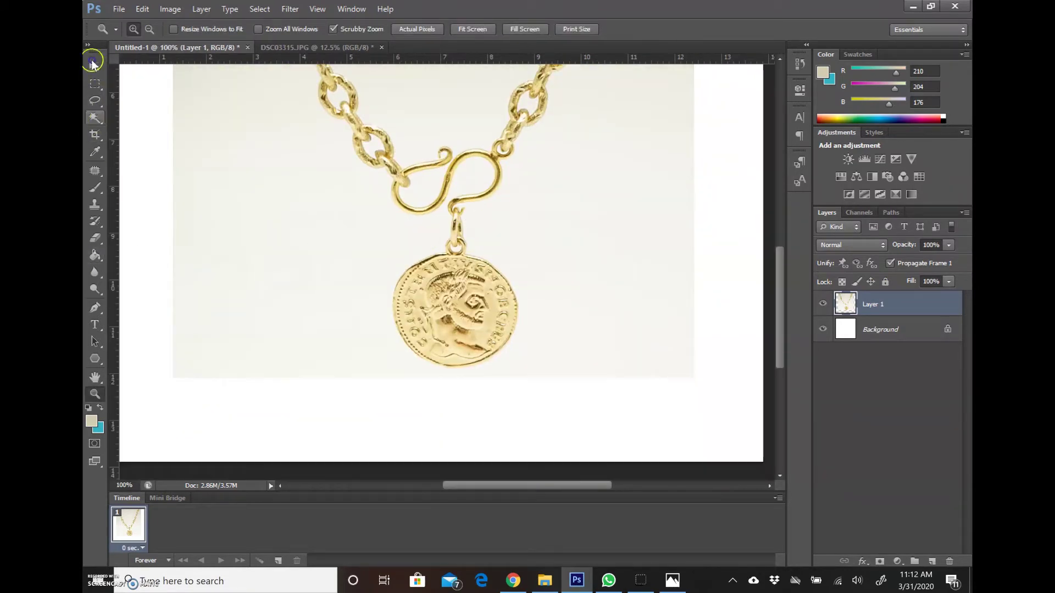
pyautogui.click(357, 33)
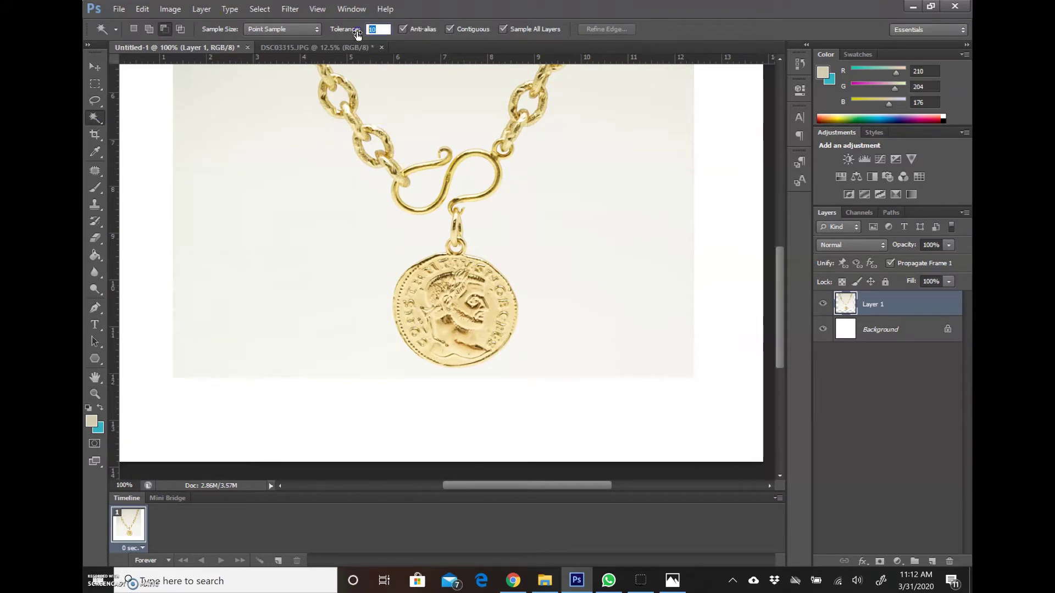
pyautogui.write('1')
pyautogui.click(434, 191)
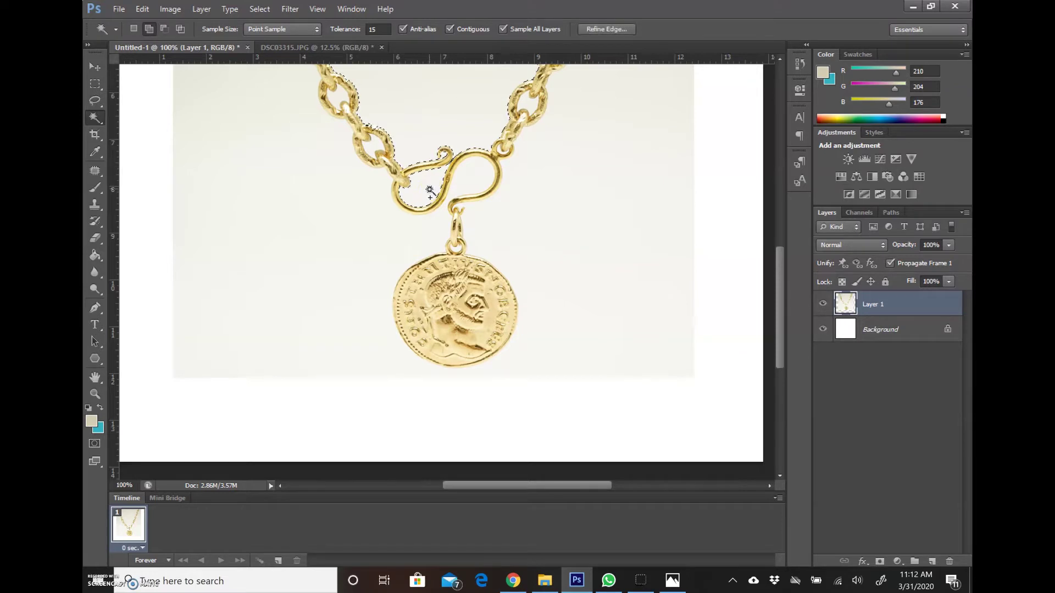
pyautogui.keyDown('shift'); pyautogui.click(481, 176); pyautogui.keyUp('shift')
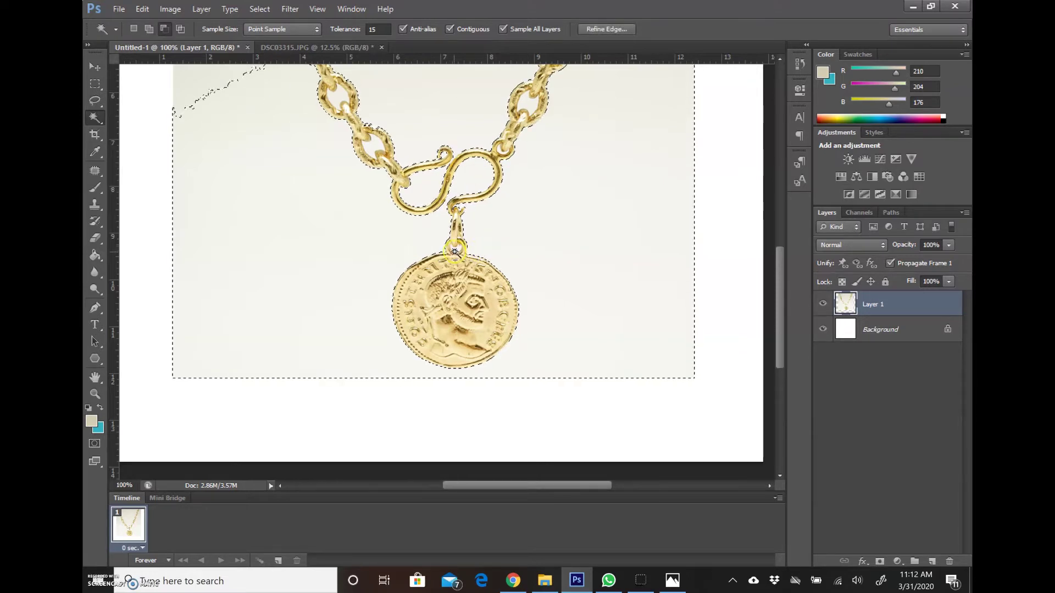
# Add the top, right, left and lower-left background areas to the selection, then zoom to 200%
pyautogui.scroll(3, 572, 250)
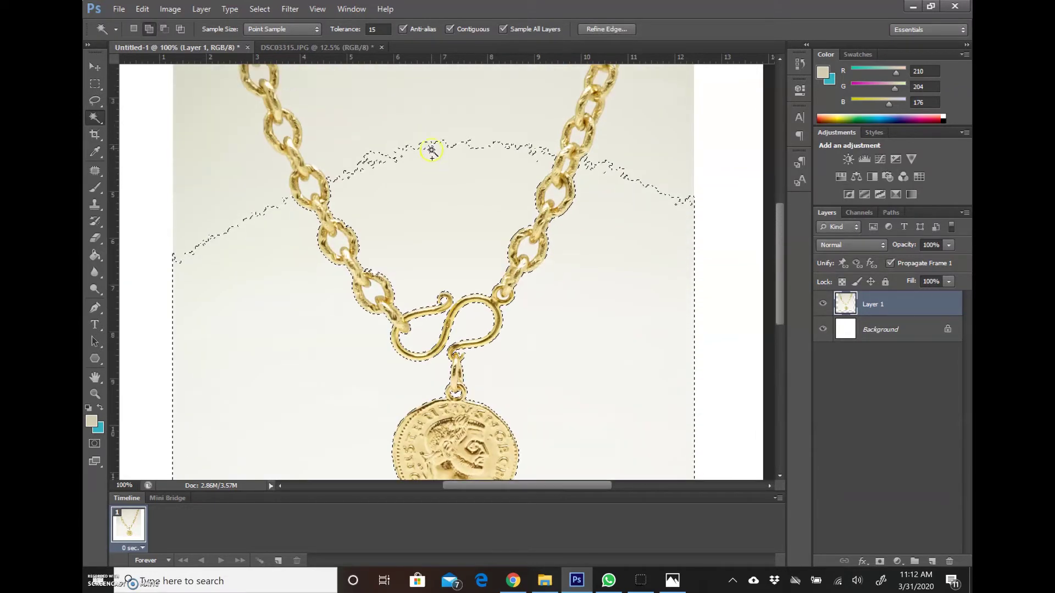
pyautogui.scroll(4, 483, 217)
pyautogui.scroll(2, 419, 196)
pyautogui.scroll(1, 419, 196)
pyautogui.keyDown('shift'); pyautogui.click(420, 154); pyautogui.keyUp('shift')
pyautogui.keyDown('shift'); pyautogui.click(665, 181); pyautogui.keyUp('shift')
pyautogui.click(644, 295)
pyautogui.click(617, 372)
pyautogui.click(196, 254)
pyautogui.click(247, 379)
pyautogui.press('z')
pyautogui.moveTo(191, 108)
pyautogui.mouseDown()
pyautogui.moveTo(300, 217)
pyautogui.moveTo(373, 268)
pyautogui.mouseUp()
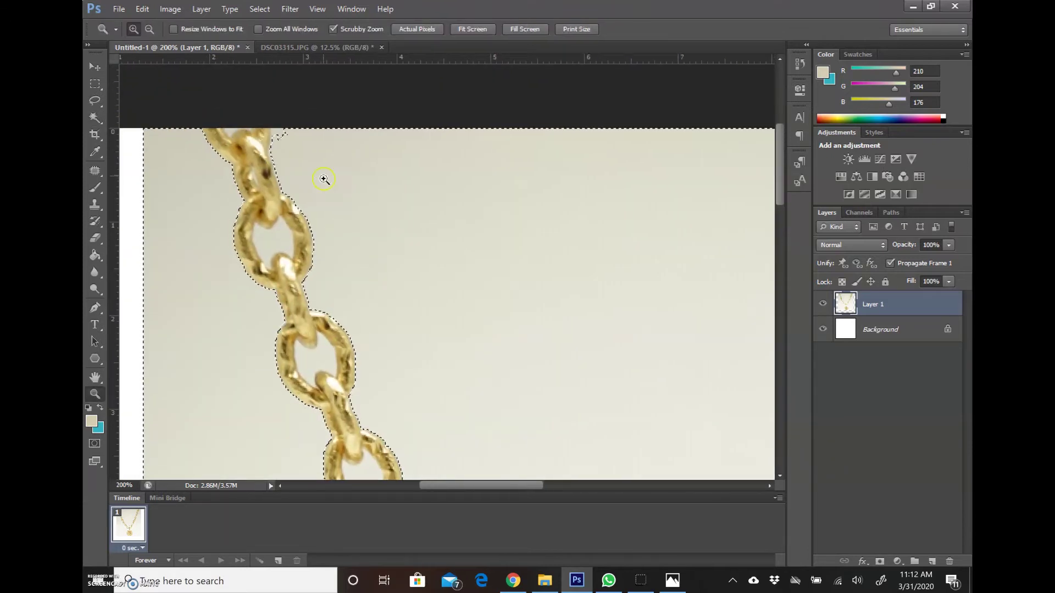
# Add missed background near the chain top and inside a link to the Magic Wand selection
pyautogui.press('w')
pyautogui.click(270, 122)
pyautogui.click(149, 28)
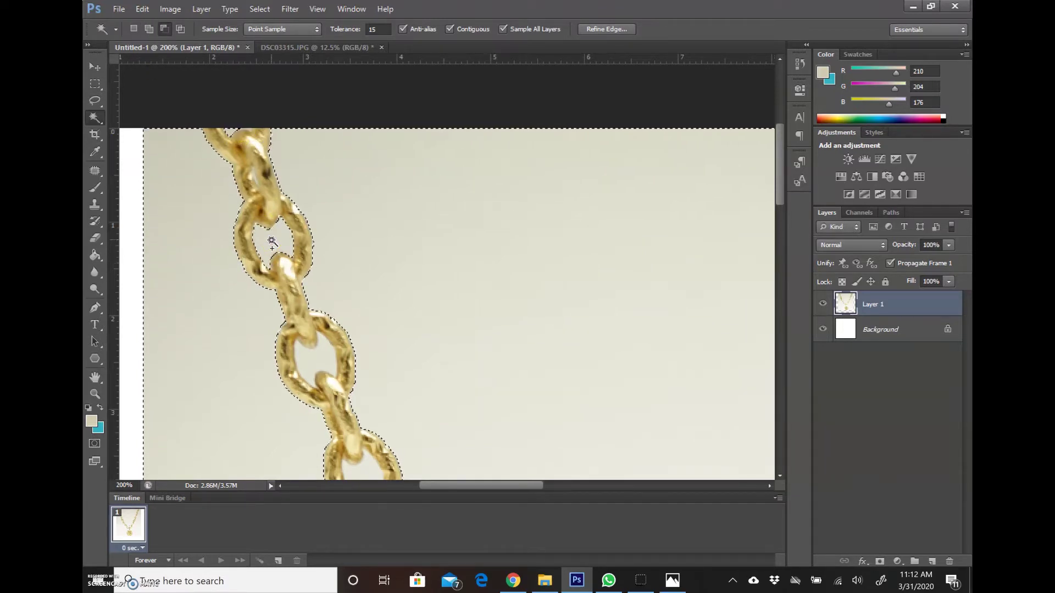
pyautogui.scroll(-3, 341, 269)
pyautogui.scroll(-3, 426, 316)
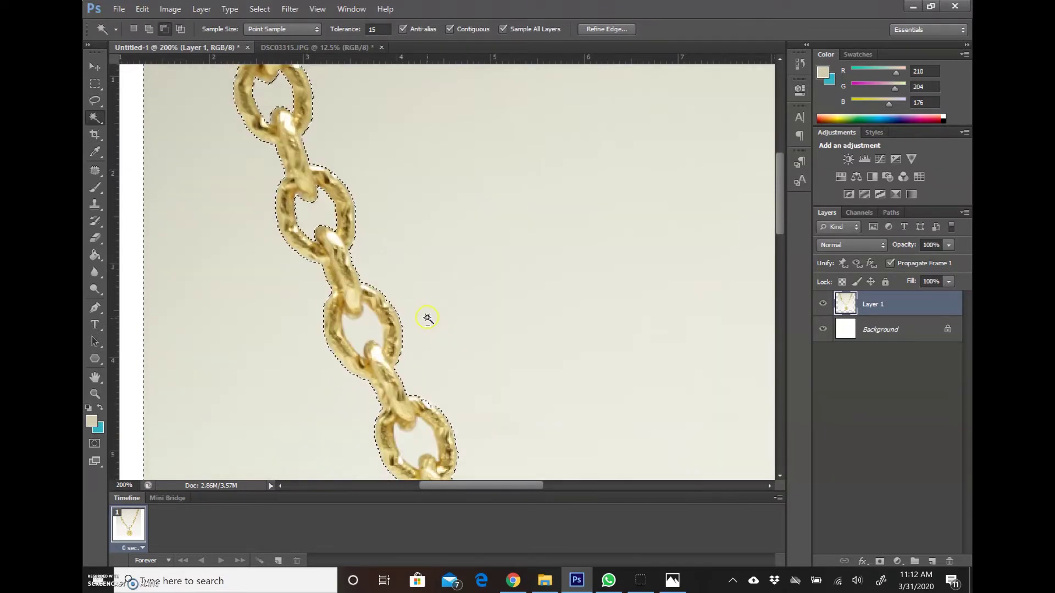
pyautogui.click(249, 195)
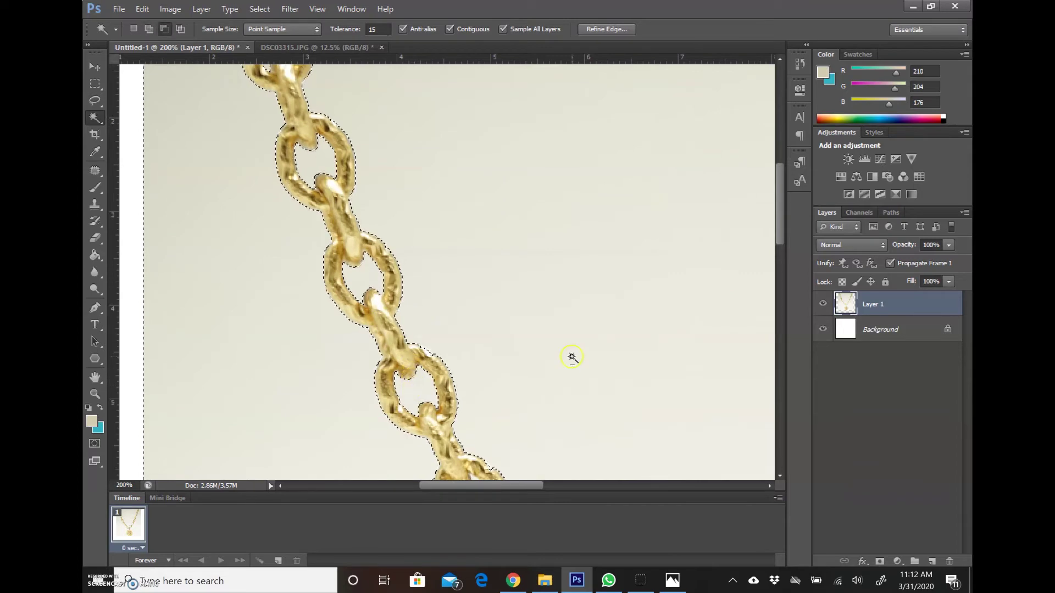
# Add background inside the lower chain links and remove a stray area near a link
pyautogui.moveTo(535, 334); pyautogui.dragTo(386, 160)
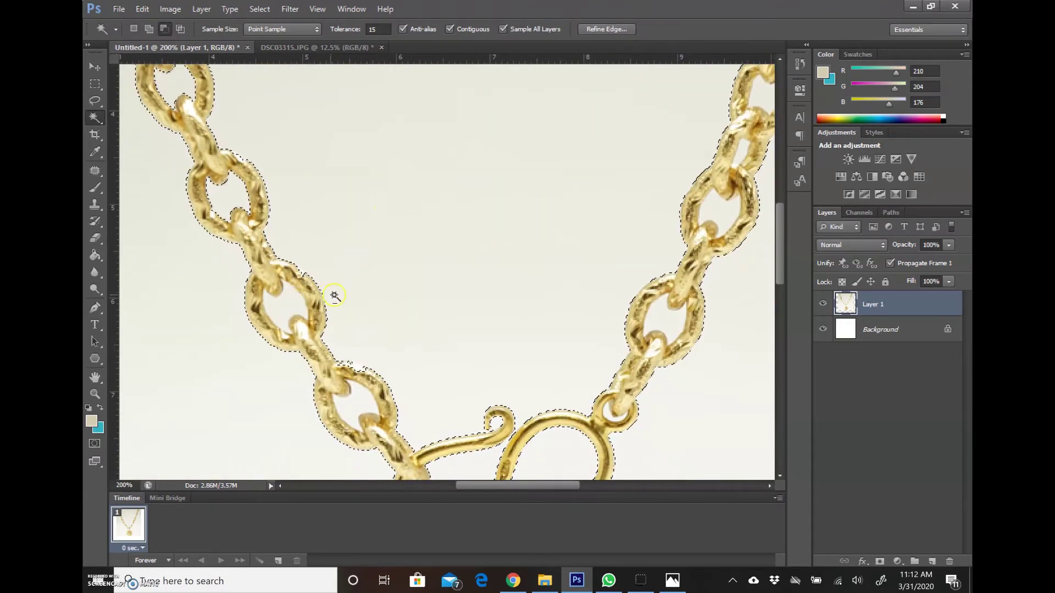
pyautogui.keyDown('shift'); pyautogui.click(287, 310); pyautogui.keyUp('shift')
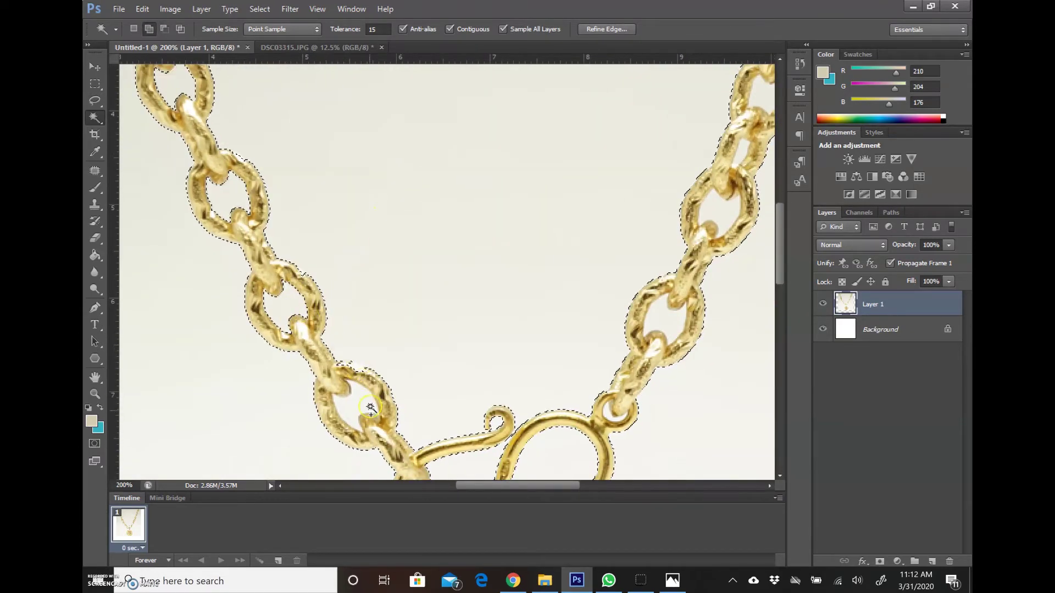
pyautogui.keyDown('alt'); pyautogui.click(621, 411); pyautogui.keyUp('alt')
pyautogui.scroll(-1, 621, 411)
pyautogui.scroll(-3, 621, 411)
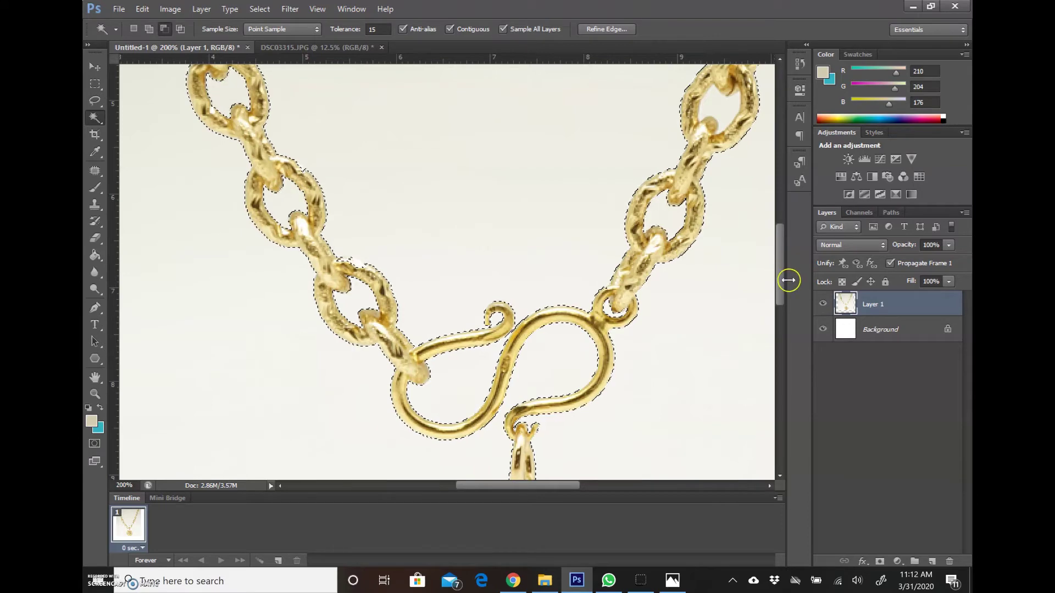
pyautogui.moveTo(749, 245); pyautogui.dragTo(542, 413)
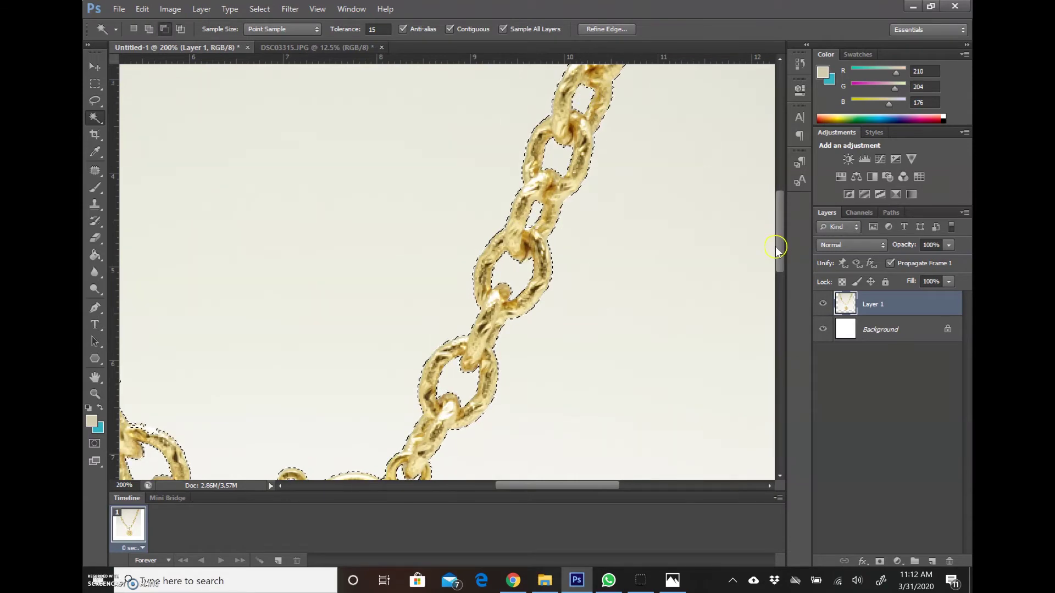
pyautogui.moveTo(781, 237); pyautogui.dragTo(781, 204)
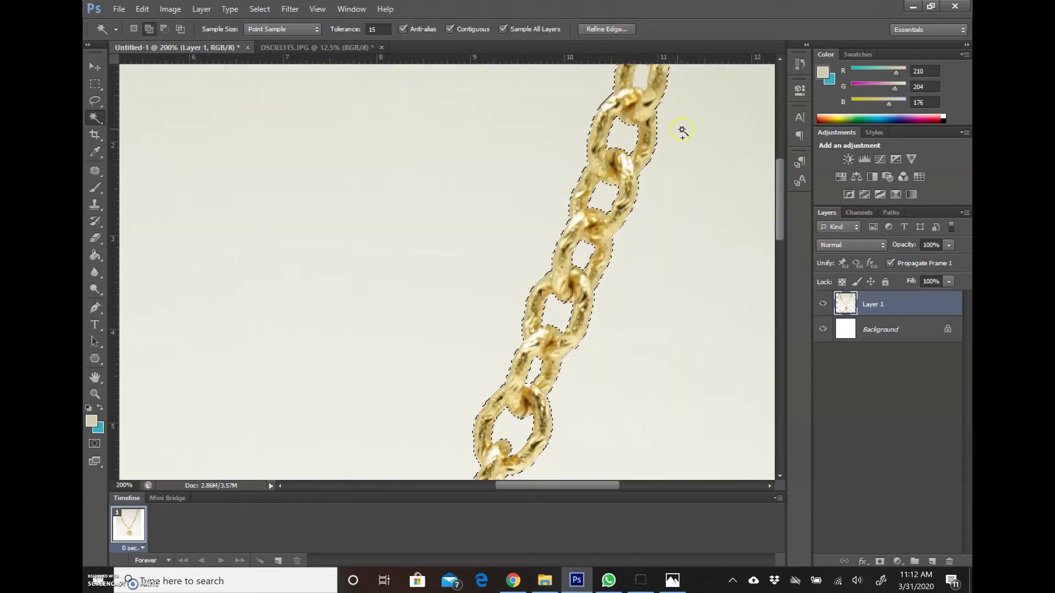
pyautogui.scroll(5, 781, 205)
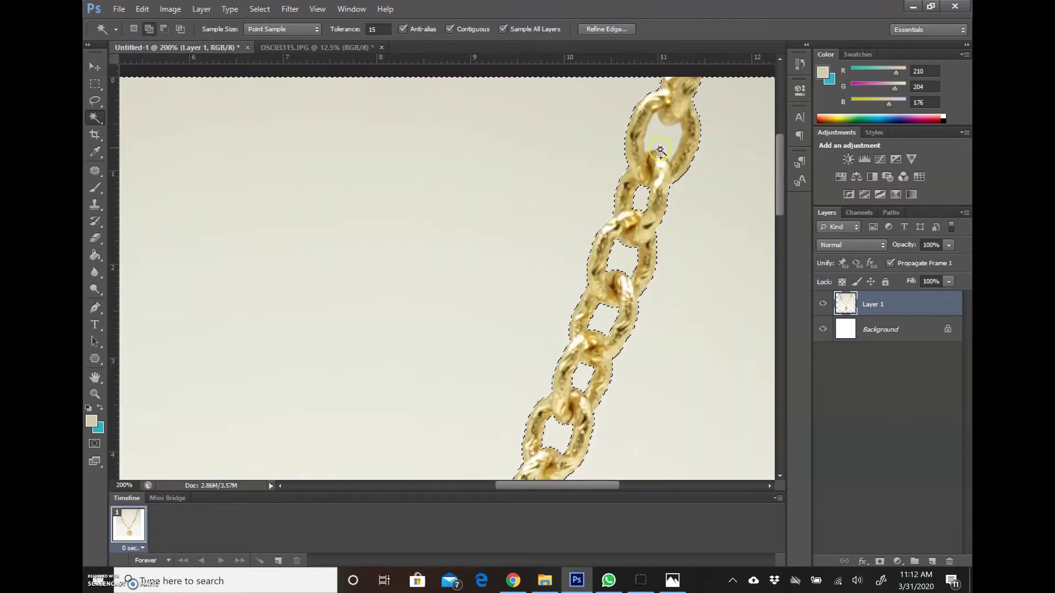
pyautogui.scroll(2, 784, 179)
pyautogui.scroll(-10, 428, 99)
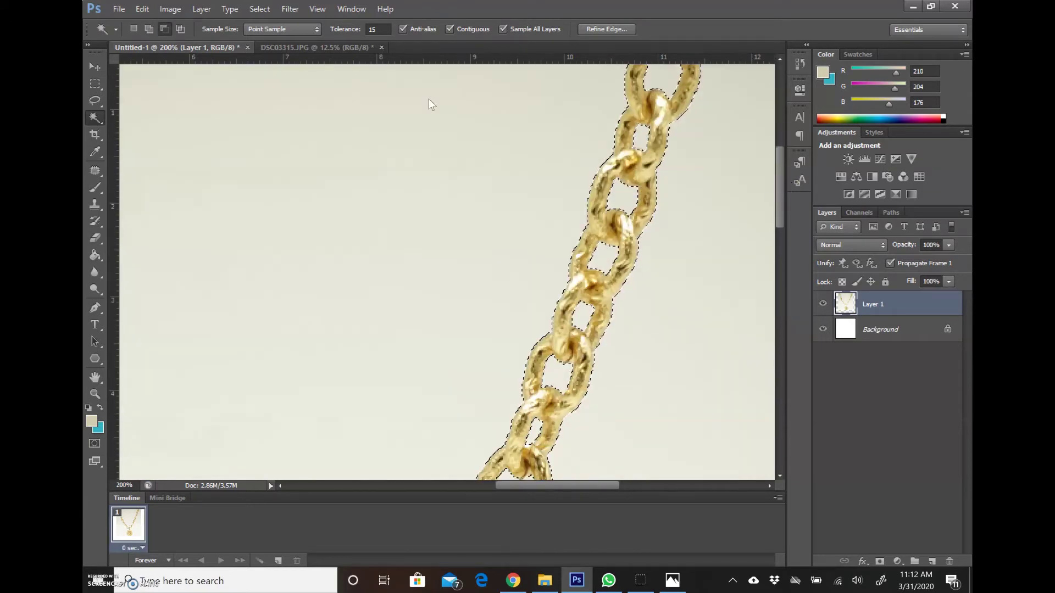
pyautogui.hscroll(-3, 402, 301)
# Zoom out over the necklace and display the selection as a Quick Mask overlay
pyautogui.press('z')
pyautogui.keyDown('alt'); pyautogui.click(431, 318); pyautogui.keyUp('alt')
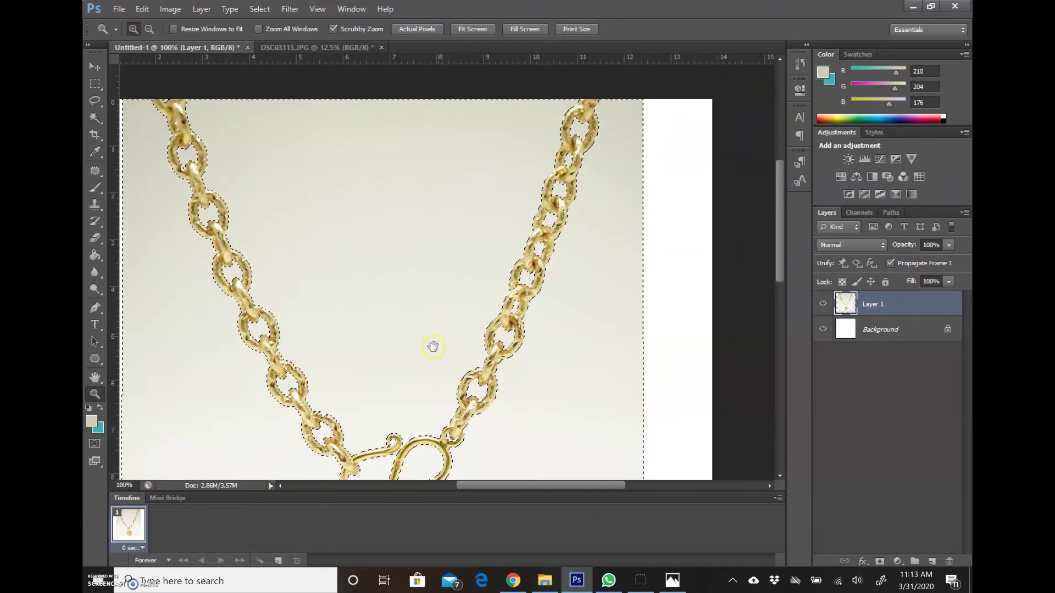
pyautogui.scroll(-5, 460, 231)
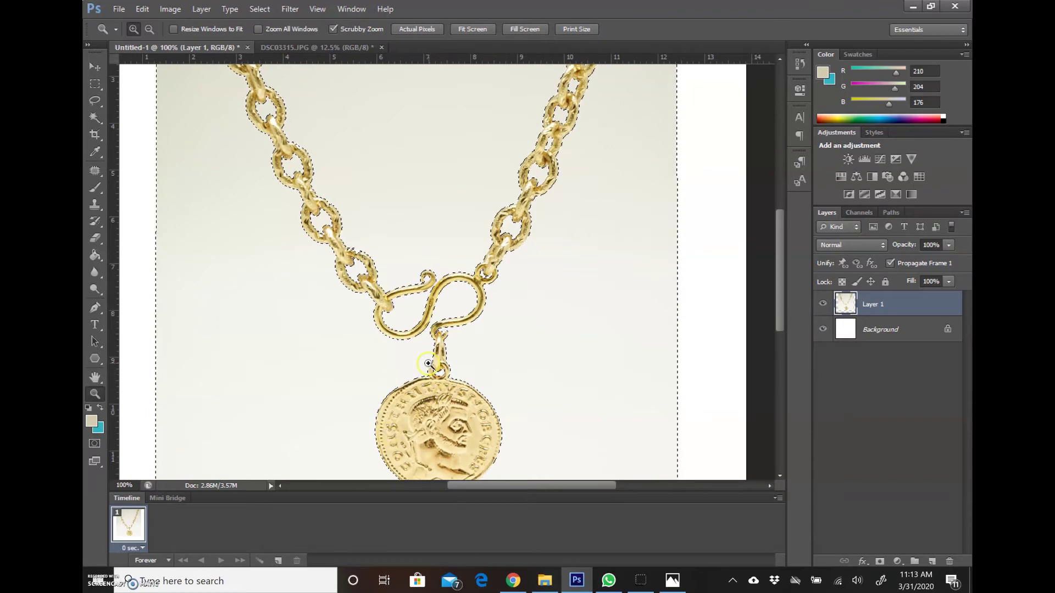
pyautogui.scroll(-4, 441, 388)
pyautogui.click(94, 444)
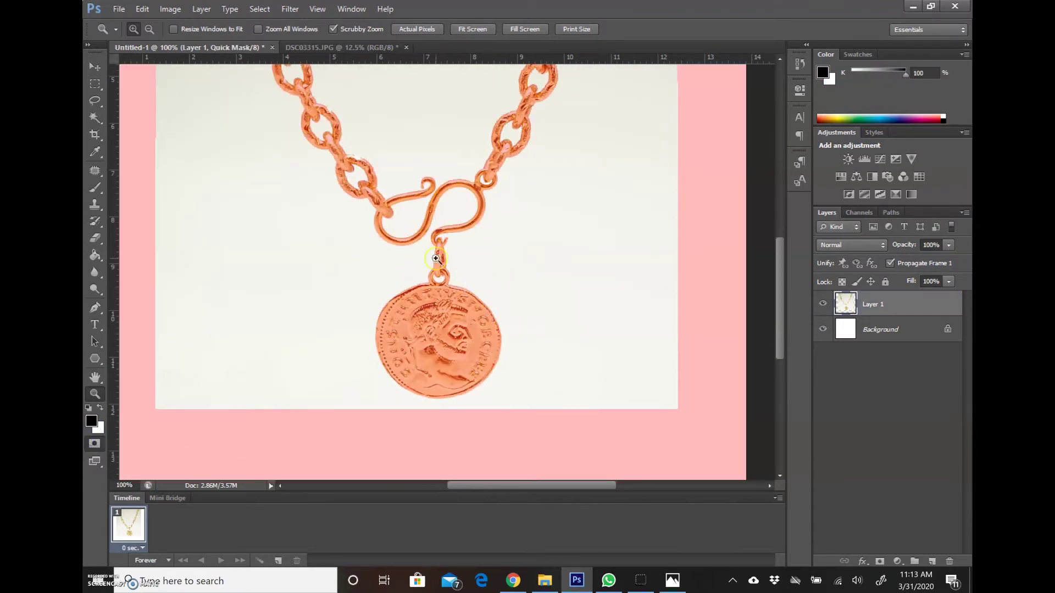
# Zoom to 300% on the clasp and pan to the upper-left chain links for brush touch-ups
pyautogui.click(435, 231)
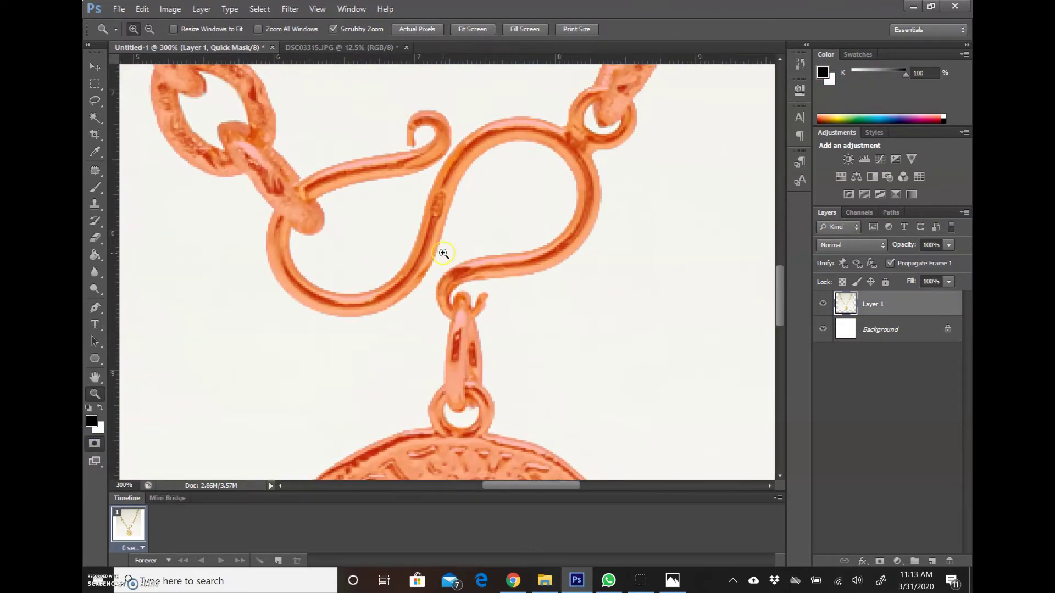
pyautogui.moveTo(304, 228); pyautogui.dragTo(410, 388)
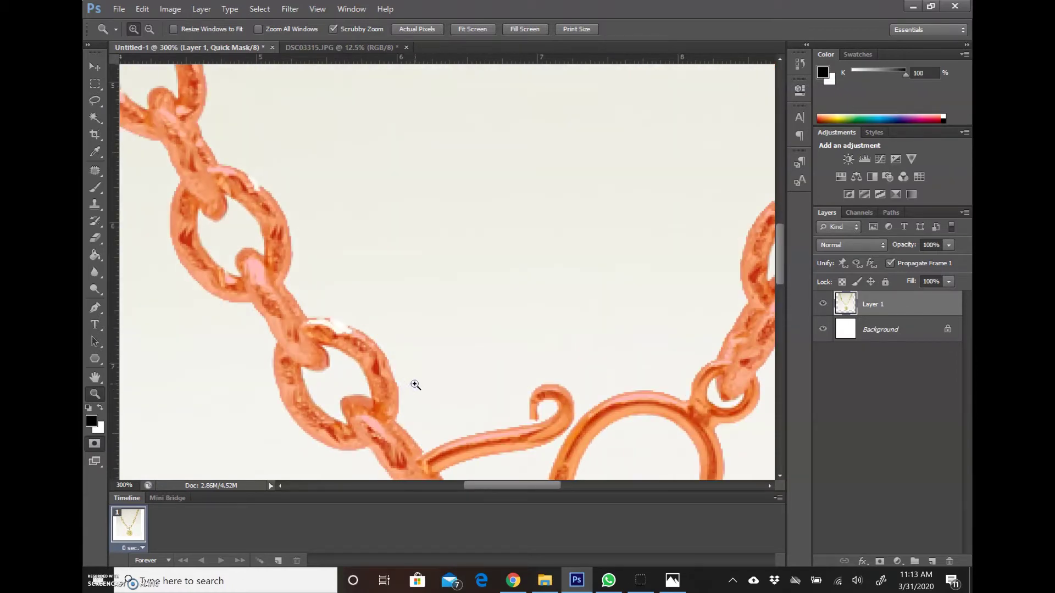
pyautogui.press('b')
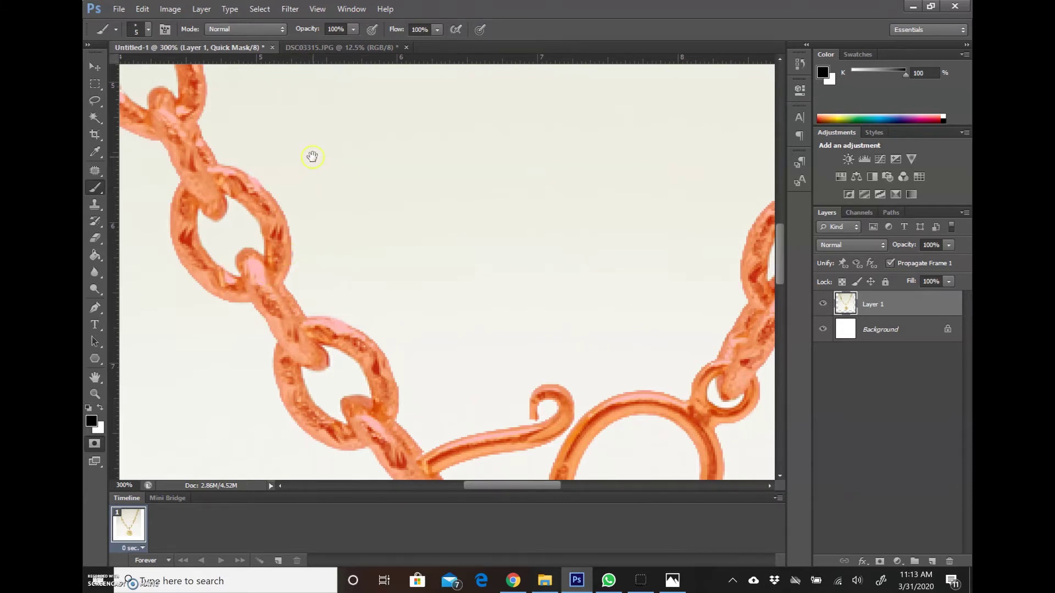
# Undo a stray mask stroke on the background and move up to the chain's top end
pyautogui.moveTo(312, 157); pyautogui.dragTo(379, 235)
pyautogui.moveTo(480, 345); pyautogui.dragTo(458, 314)
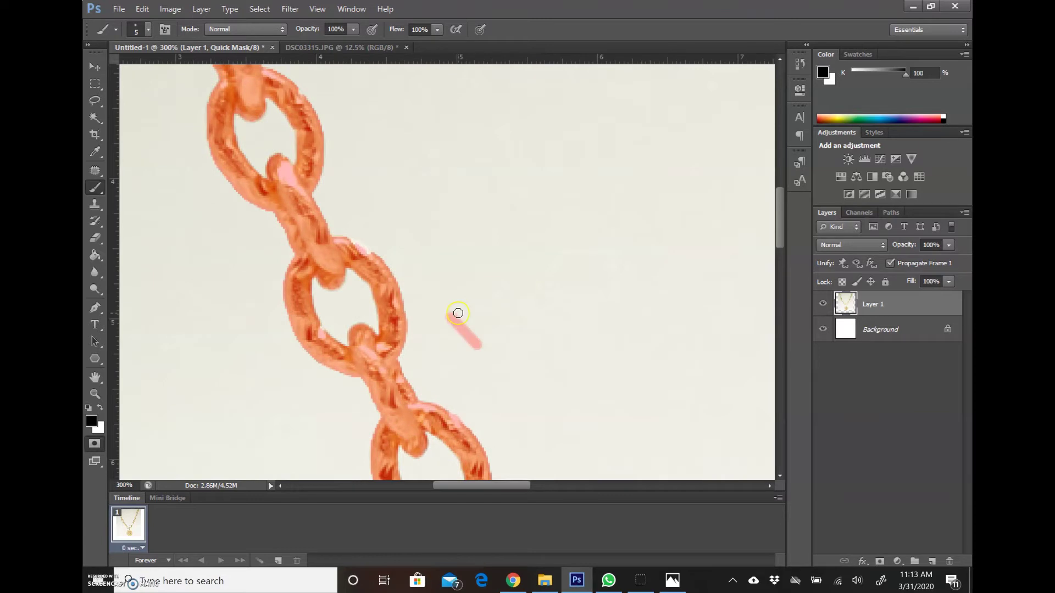
pyautogui.hotkey('ctrl', 'z')
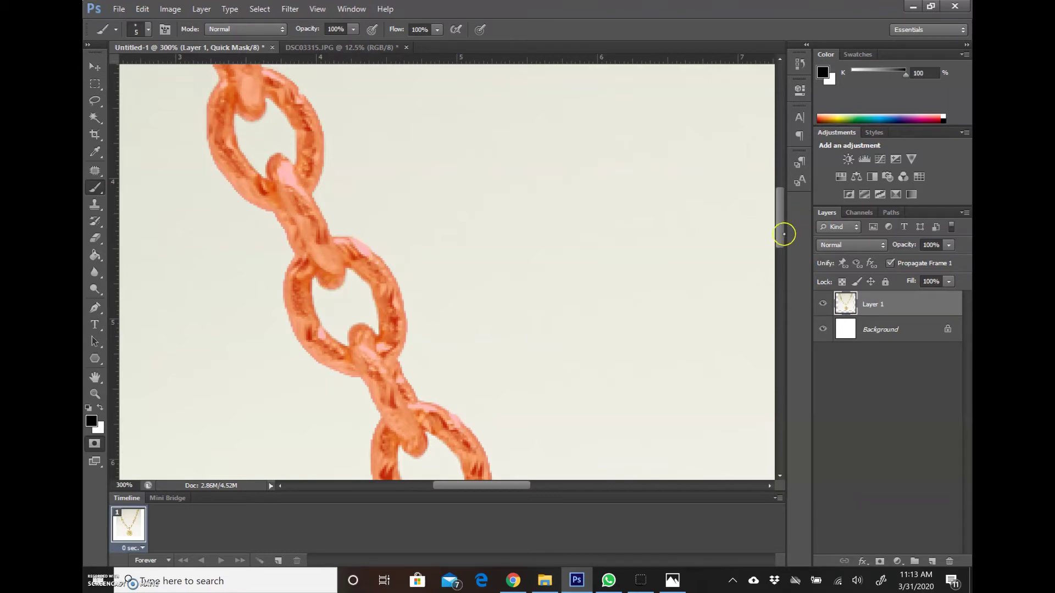
pyautogui.scroll(5, 784, 234)
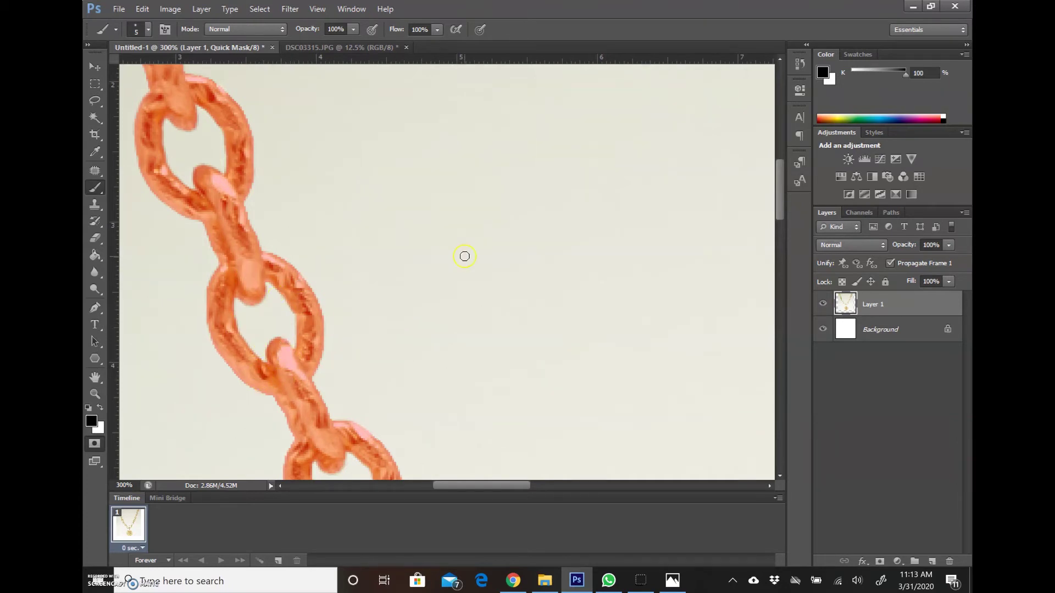
pyautogui.scroll(3, 616, 205)
pyautogui.scroll(2, 767, 154)
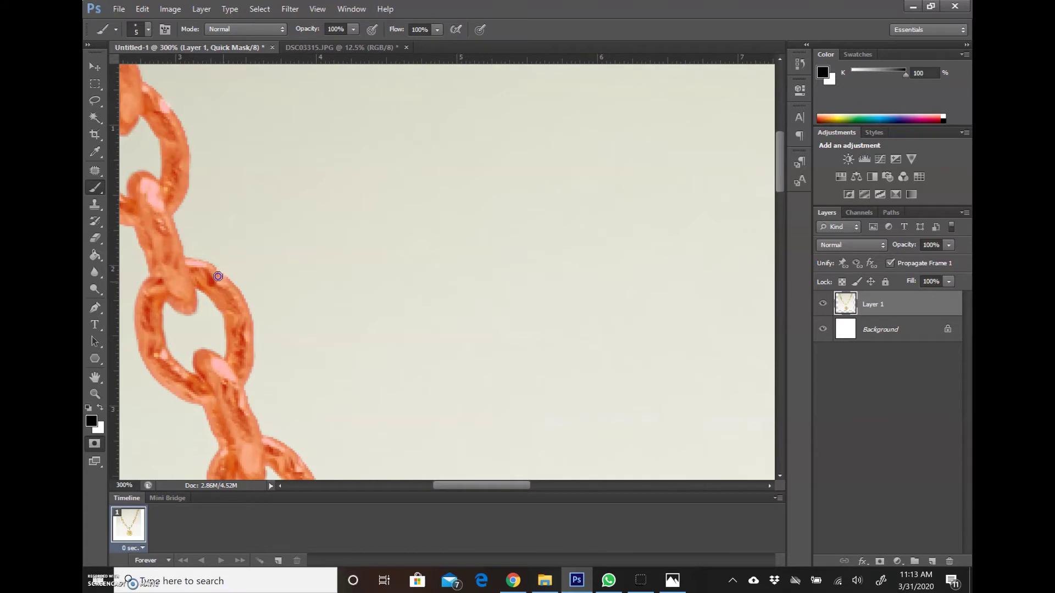
pyautogui.moveTo(350, 259); pyautogui.dragTo(509, 316)
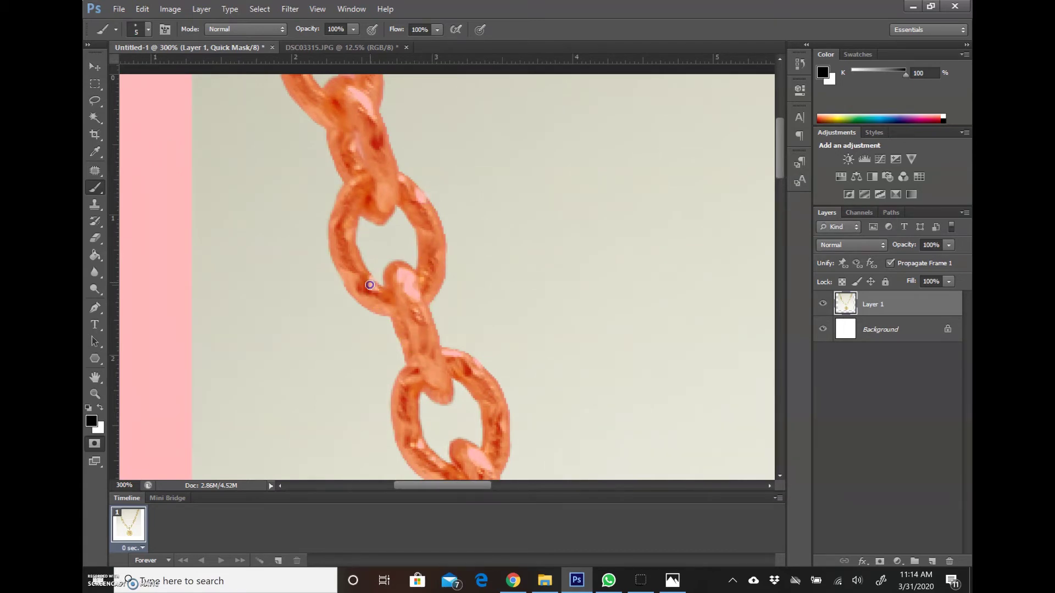
pyautogui.scroll(3, 783, 174)
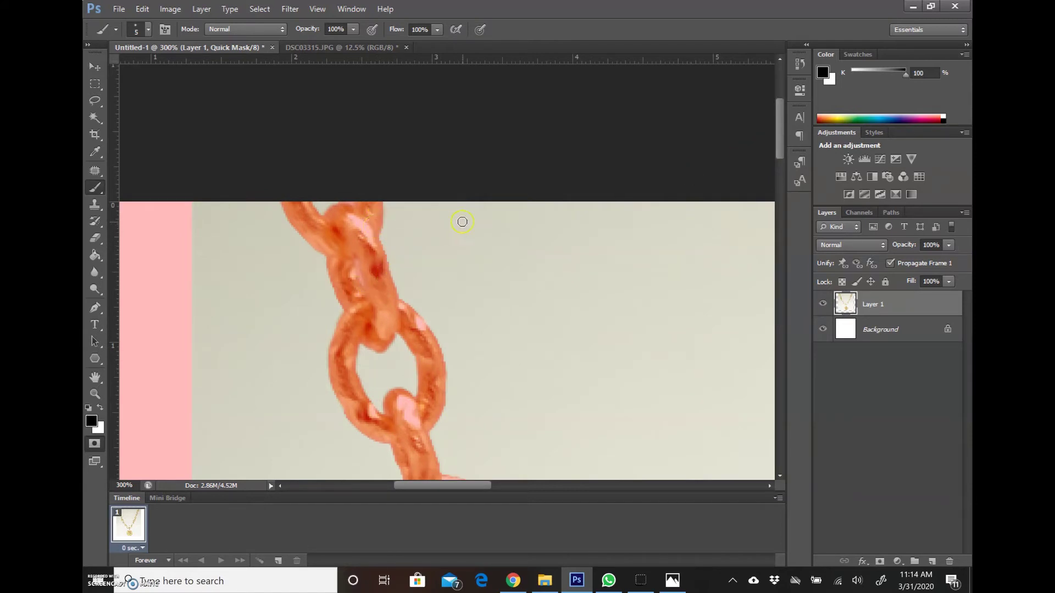
# Zoom to 400% on the upper chain links around the chain top
pyautogui.press('z')
pyautogui.moveTo(671, 332); pyautogui.dragTo(682, 347)
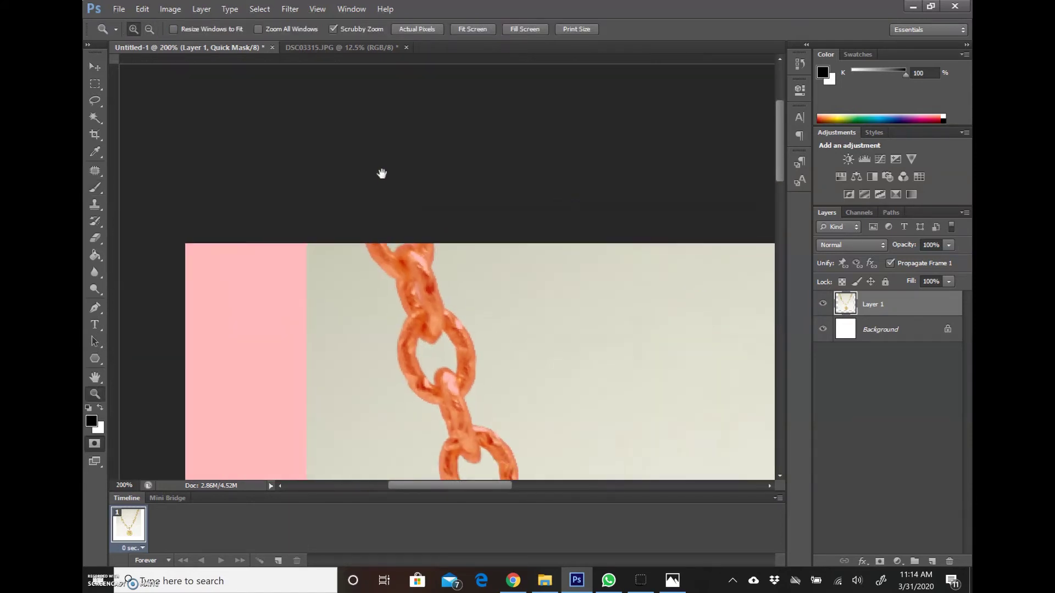
pyautogui.moveTo(501, 485); pyautogui.dragTo(593, 489)
pyautogui.click(644, 291)
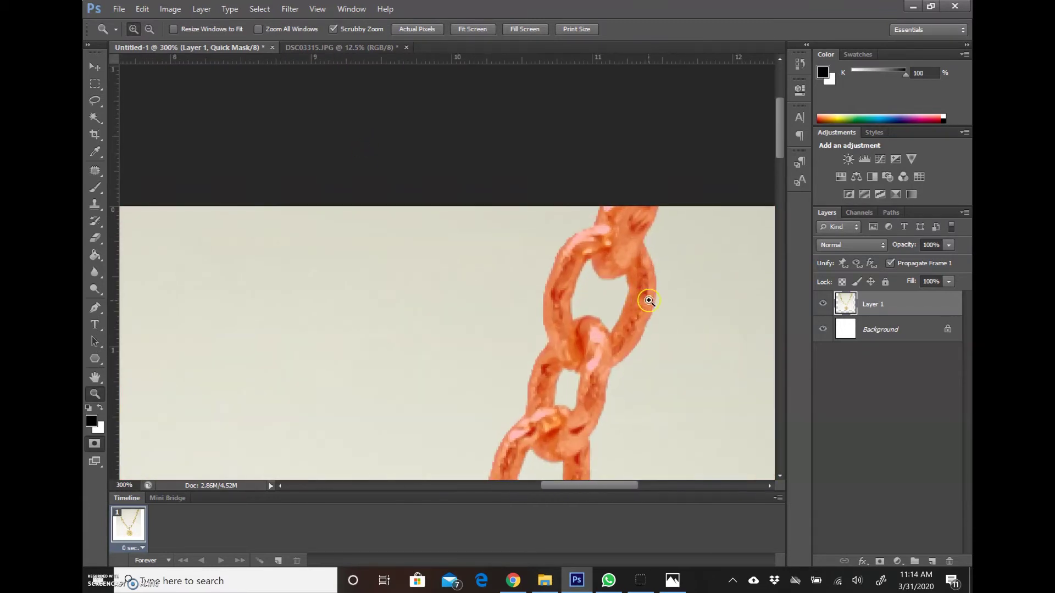
pyautogui.click(653, 262)
pyautogui.press('b')
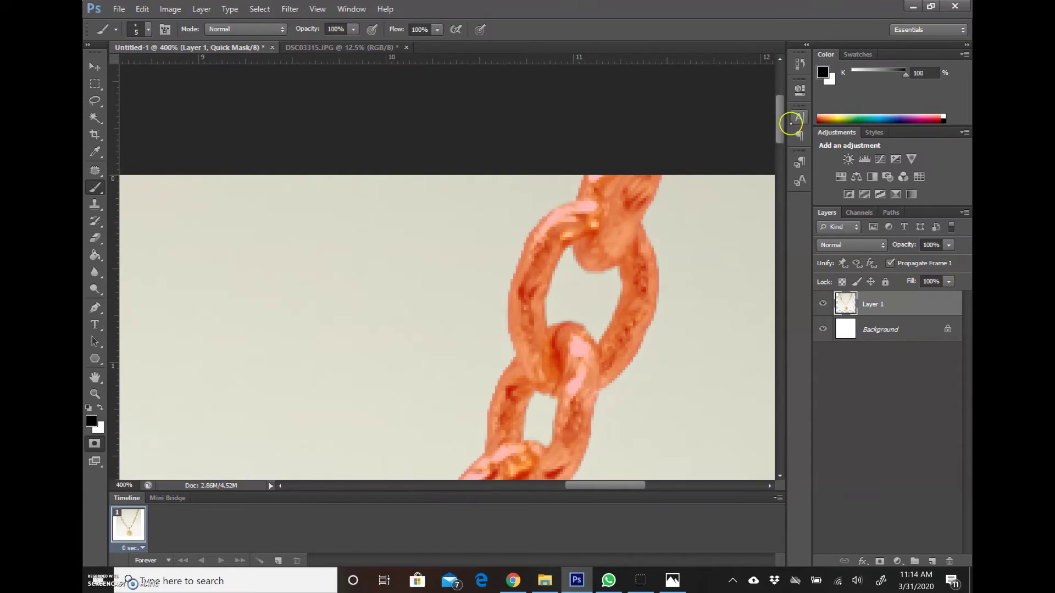
# Paint the quick mask over the link-junction gap and along the chain's left edge
pyautogui.moveTo(780, 122); pyautogui.dragTo(780, 138)
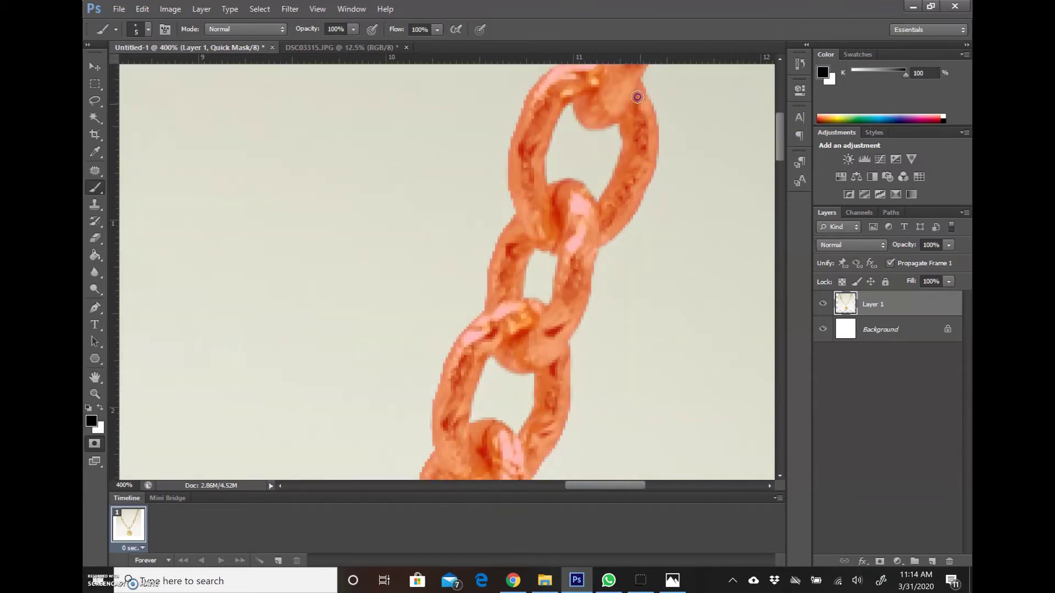
pyautogui.moveTo(779, 134); pyautogui.dragTo(781, 162)
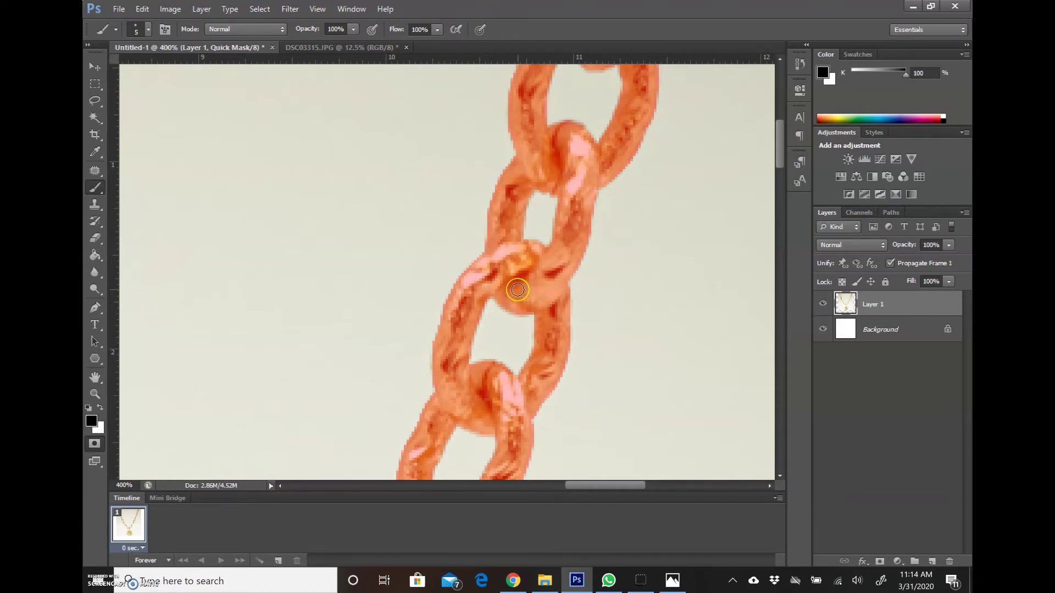
pyautogui.moveTo(538, 247); pyautogui.dragTo(458, 300)
pyautogui.moveTo(441, 330); pyautogui.dragTo(555, 302)
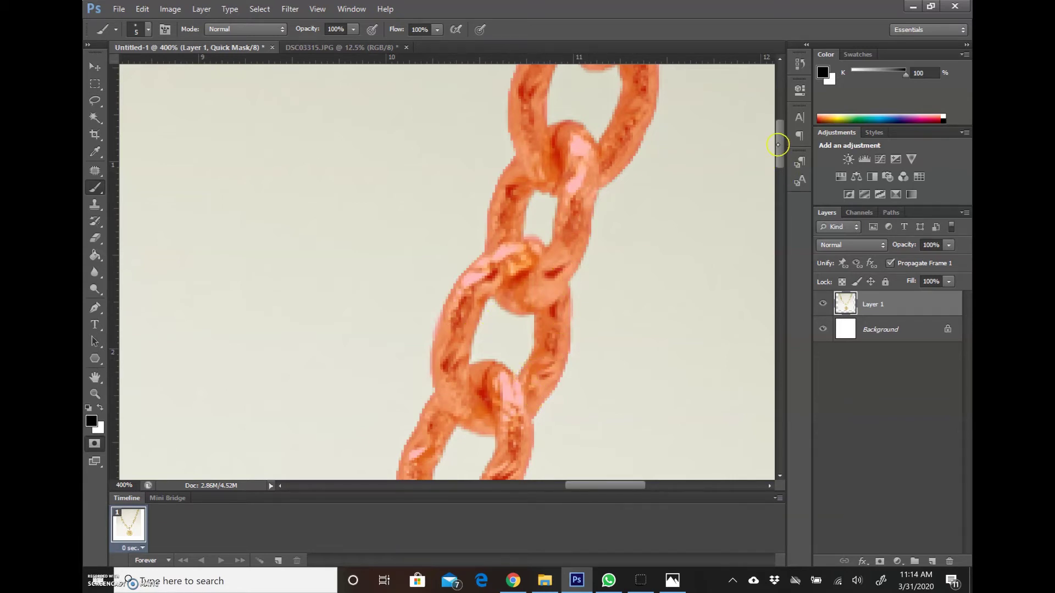
pyautogui.moveTo(778, 144); pyautogui.dragTo(778, 170)
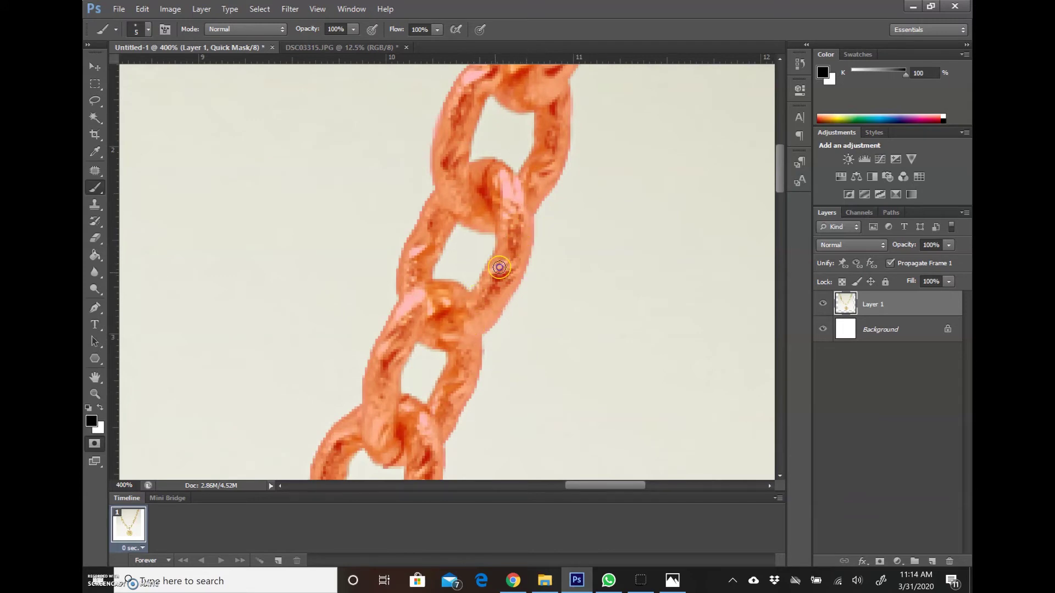
pyautogui.moveTo(443, 187); pyautogui.dragTo(443, 189)
pyautogui.moveTo(429, 304)
pyautogui.mouseDown()
pyautogui.moveTo(406, 284)
pyautogui.moveTo(459, 308)
pyautogui.moveTo(494, 295)
pyautogui.mouseUp()
pyautogui.scroll(-2, 768, 159)
pyautogui.scroll(-2, 768, 159)
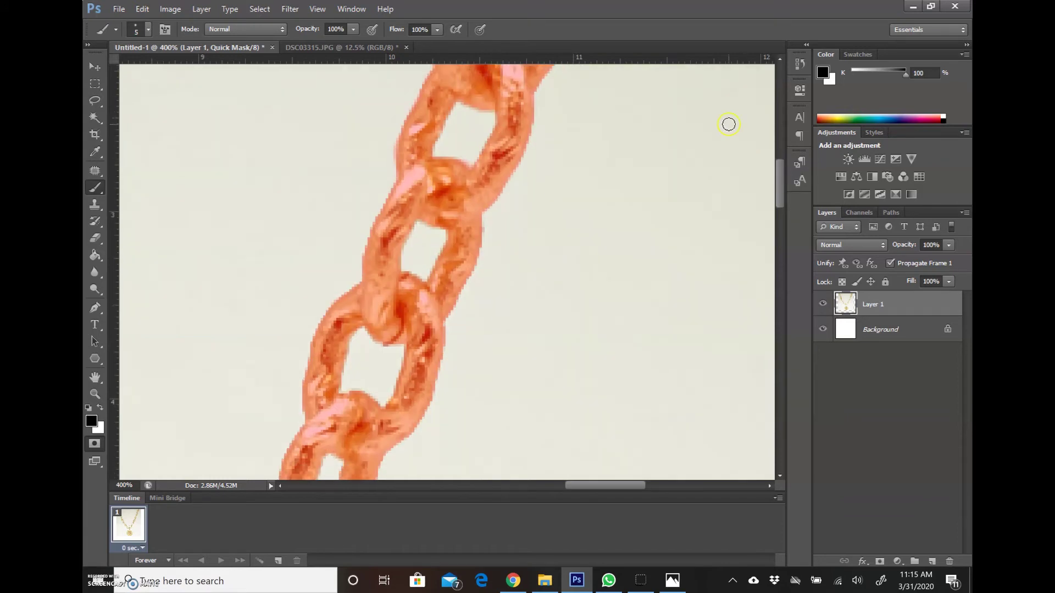
# Dab the mask onto the remaining uncovered inner edges and junctions of the upper links
pyautogui.moveTo(435, 193); pyautogui.dragTo(417, 218)
pyautogui.moveTo(442, 163); pyautogui.dragTo(406, 211)
pyautogui.click(403, 233)
pyautogui.click(408, 190)
pyautogui.click(445, 266)
pyautogui.click(454, 238)
pyautogui.click(437, 208)
pyautogui.click(405, 309)
pyautogui.click(396, 263)
pyautogui.click(421, 314)
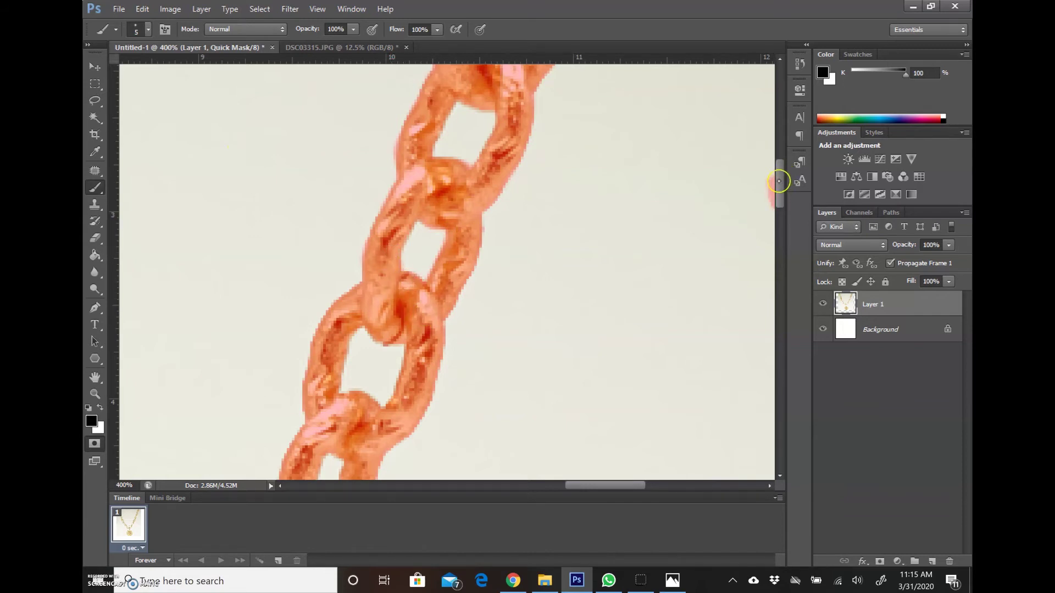
pyautogui.scroll(-3, 779, 176)
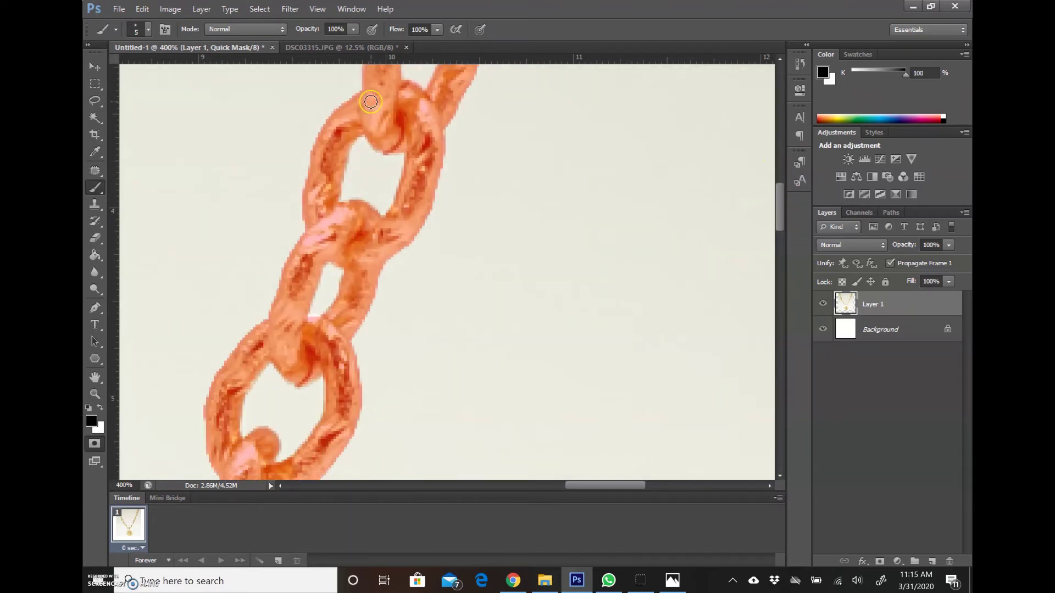
# Fill the quick mask along the next link's left, inner and upper-right edges
pyautogui.click(312, 173)
pyautogui.moveTo(312, 173); pyautogui.dragTo(331, 182)
pyautogui.moveTo(408, 147); pyautogui.dragTo(372, 135)
pyautogui.moveTo(420, 107); pyautogui.dragTo(428, 134)
pyautogui.scroll(-1, 772, 206)
pyautogui.scroll(-1, 714, 217)
pyautogui.scroll(1, 715, 217)
pyautogui.scroll(-1, 764, 173)
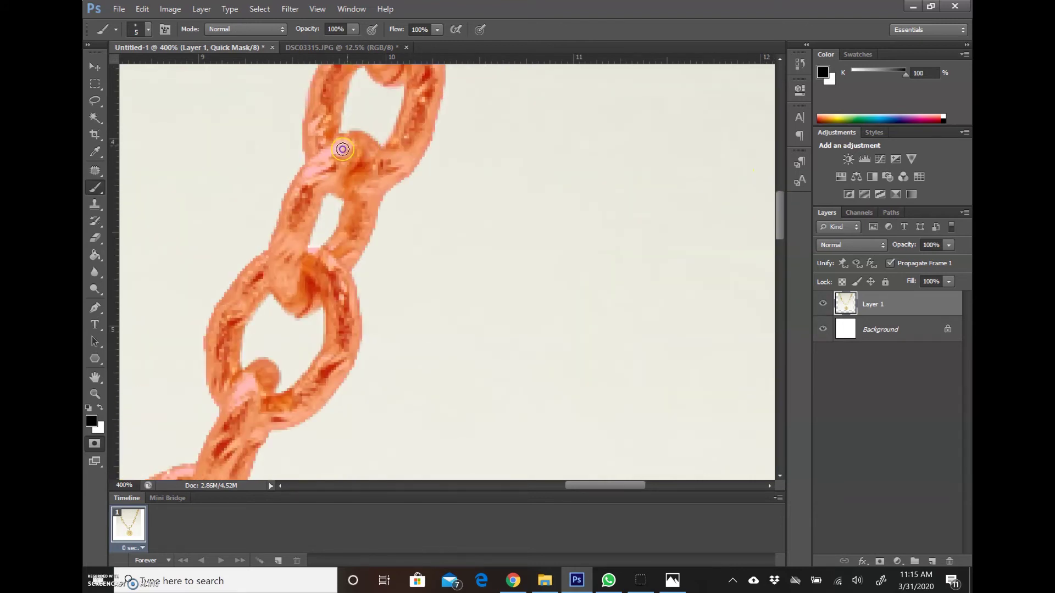
# Continue touching up the mask at junctions and edges down the chain toward the coin's bail
pyautogui.moveTo(341, 147); pyautogui.dragTo(353, 138)
pyautogui.scroll(-1, 776, 209)
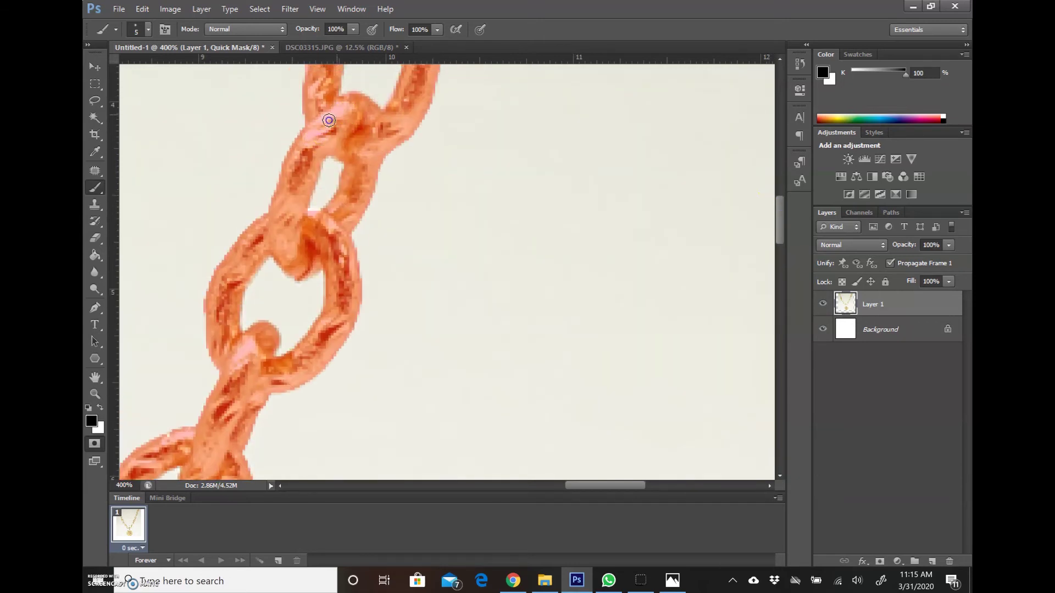
pyautogui.moveTo(291, 164); pyautogui.dragTo(277, 197)
pyautogui.click(335, 207)
pyautogui.moveTo(344, 194); pyautogui.dragTo(346, 150)
pyautogui.moveTo(785, 209); pyautogui.dragTo(784, 238)
pyautogui.moveTo(272, 179); pyautogui.dragTo(267, 175)
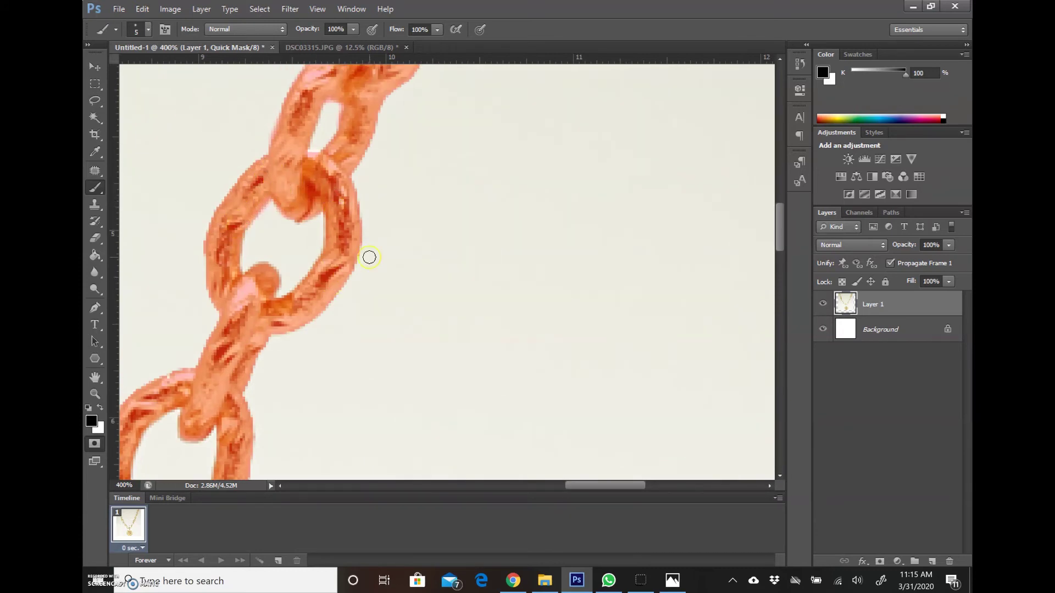
pyautogui.moveTo(467, 328)
pyautogui.mouseDown()
pyautogui.moveTo(525, 225)
pyautogui.moveTo(506, 263)
pyautogui.mouseUp()
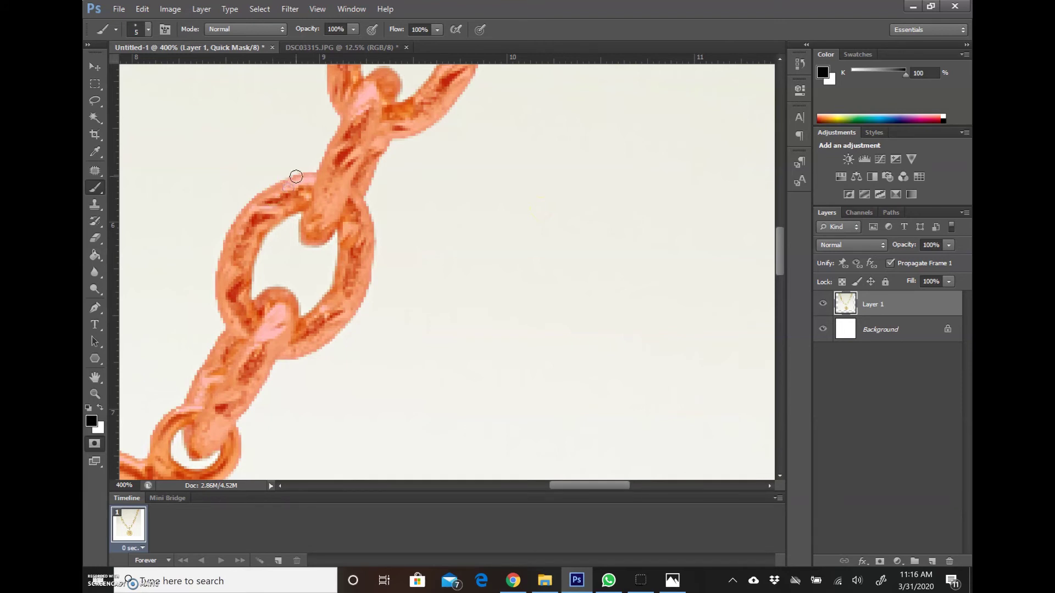
pyautogui.scroll(-5, 780, 223)
# Paint the quick mask over the last uncovered chain link near the clasp
pyautogui.hscroll(-3, 579, 276)
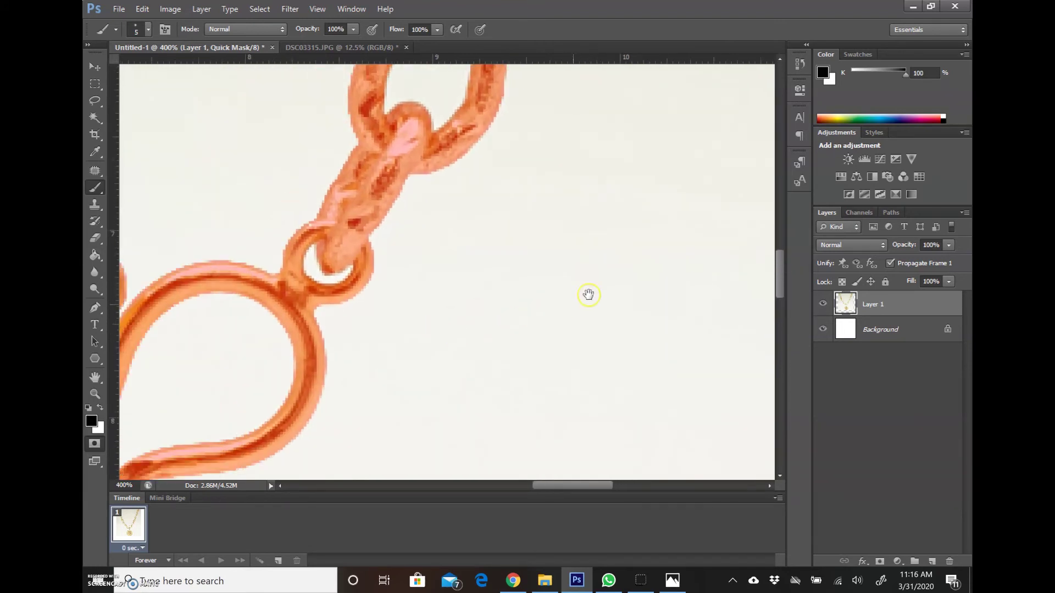
pyautogui.hscroll(-2, 586, 294)
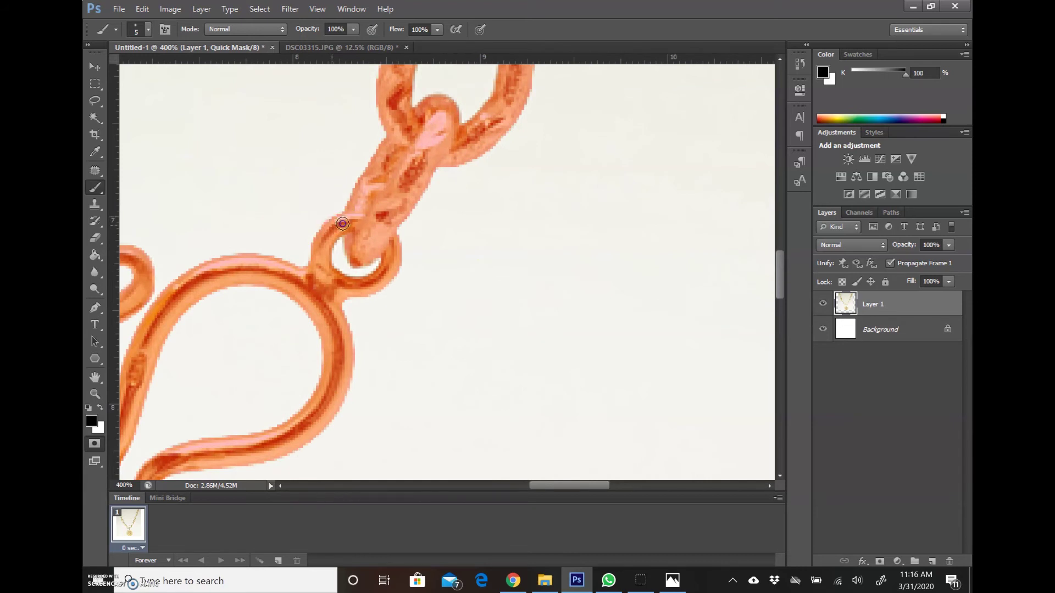
pyautogui.click(384, 160)
pyautogui.scroll(-5, 779, 263)
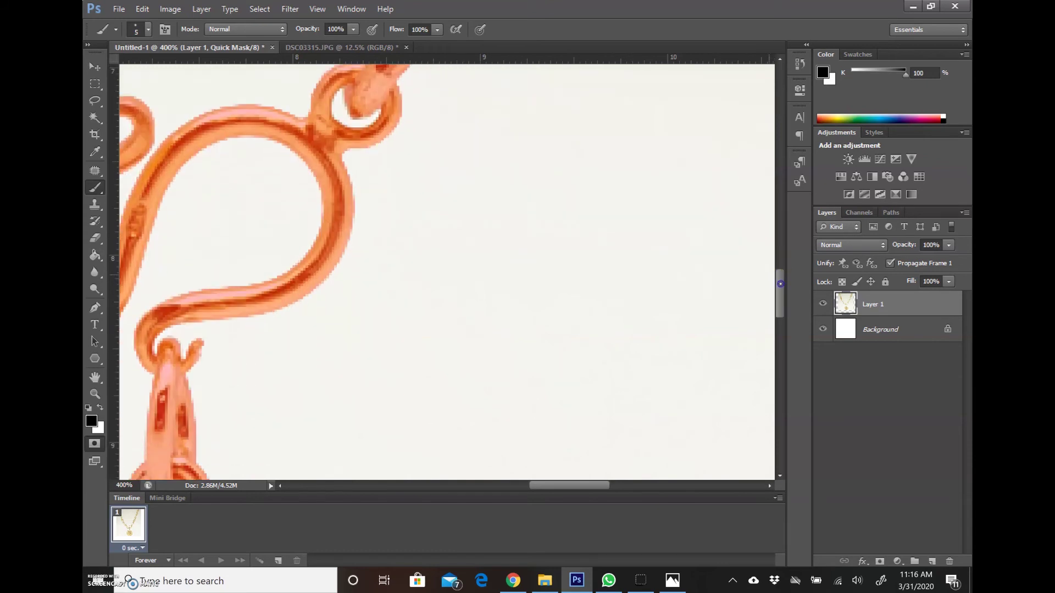
pyautogui.hscroll(-3, 561, 267)
pyautogui.hscroll(-2, 553, 297)
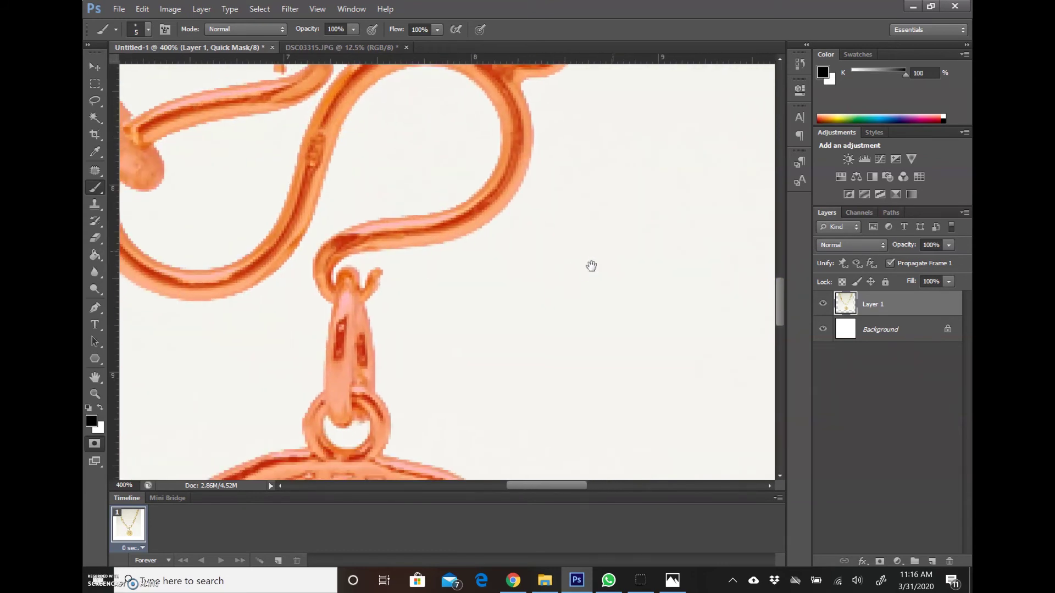
pyautogui.scroll(-2, 591, 266)
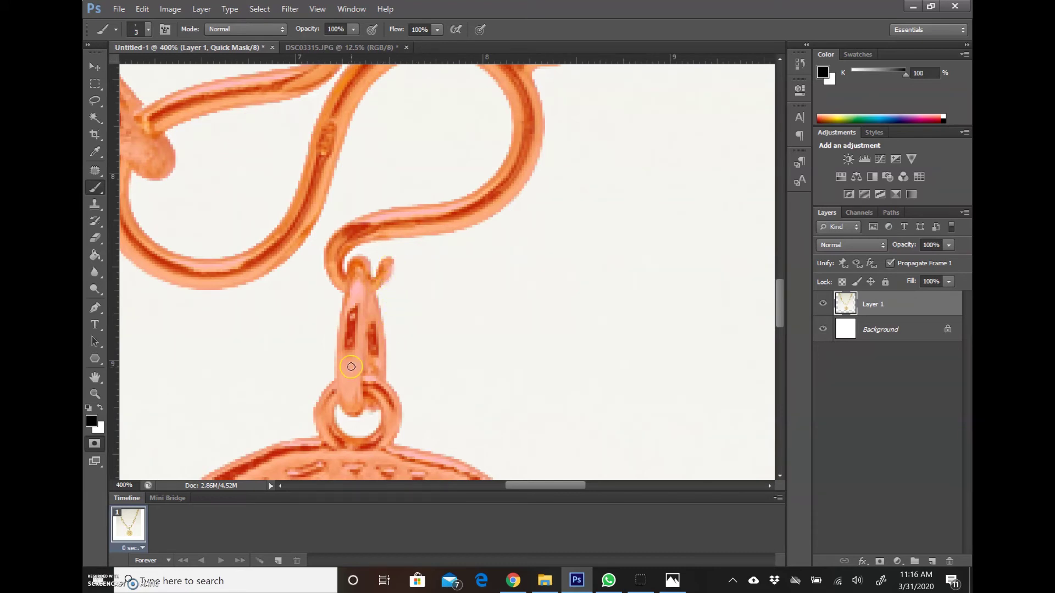
# Zoom out and pan around the clasp to confirm the whole necklace is masked
pyautogui.press('z')
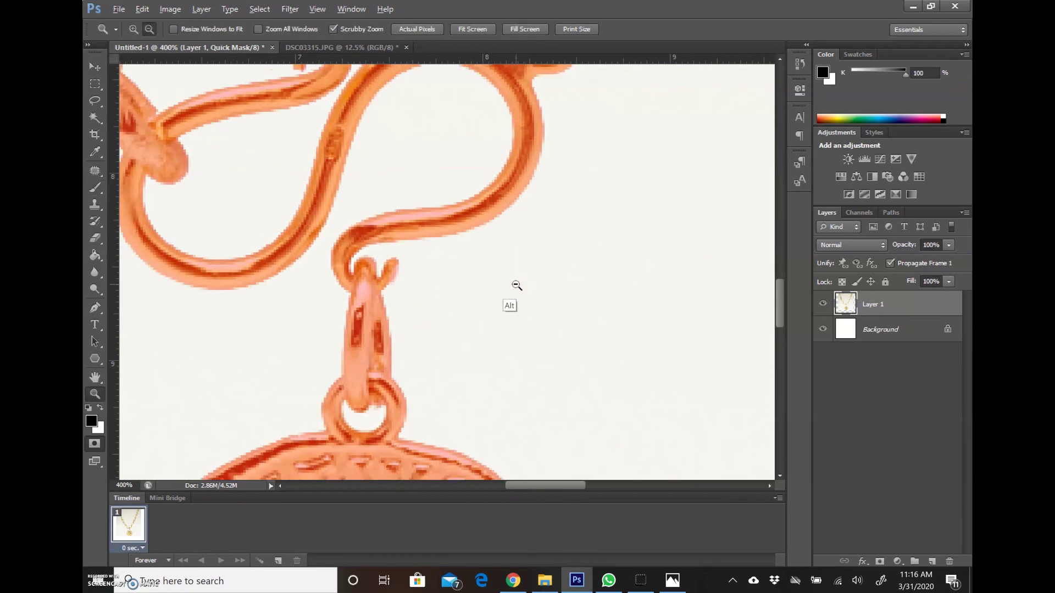
pyautogui.moveTo(513, 287); pyautogui.dragTo(502, 285)
pyautogui.moveTo(507, 329); pyautogui.dragTo(522, 295)
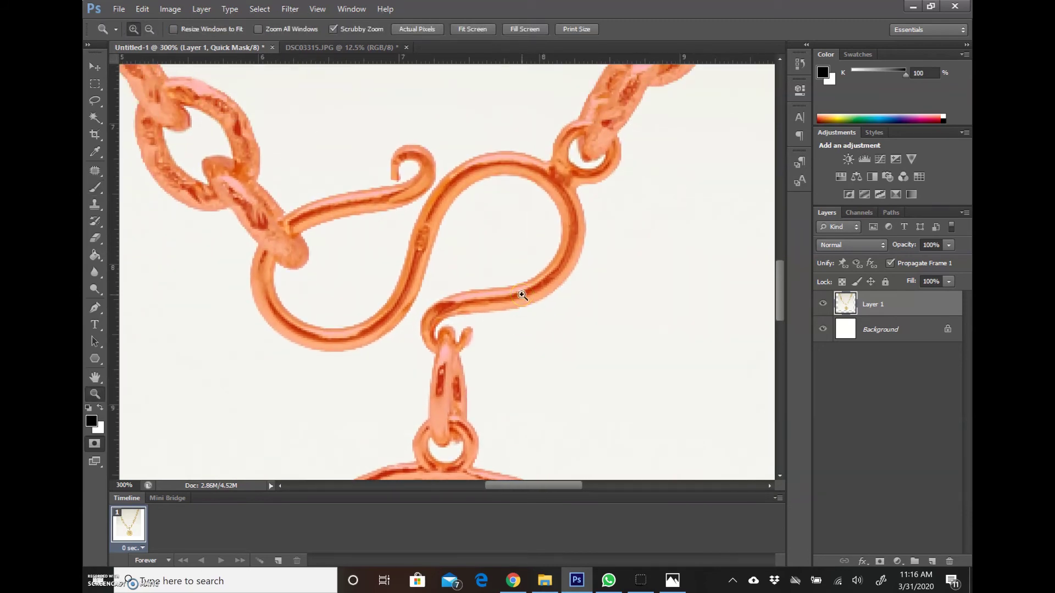
pyautogui.moveTo(779, 271)
pyautogui.mouseDown()
pyautogui.moveTo(783, 340)
pyautogui.moveTo(645, 269)
pyautogui.moveTo(641, 255)
pyautogui.moveTo(643, 299)
pyautogui.mouseUp()
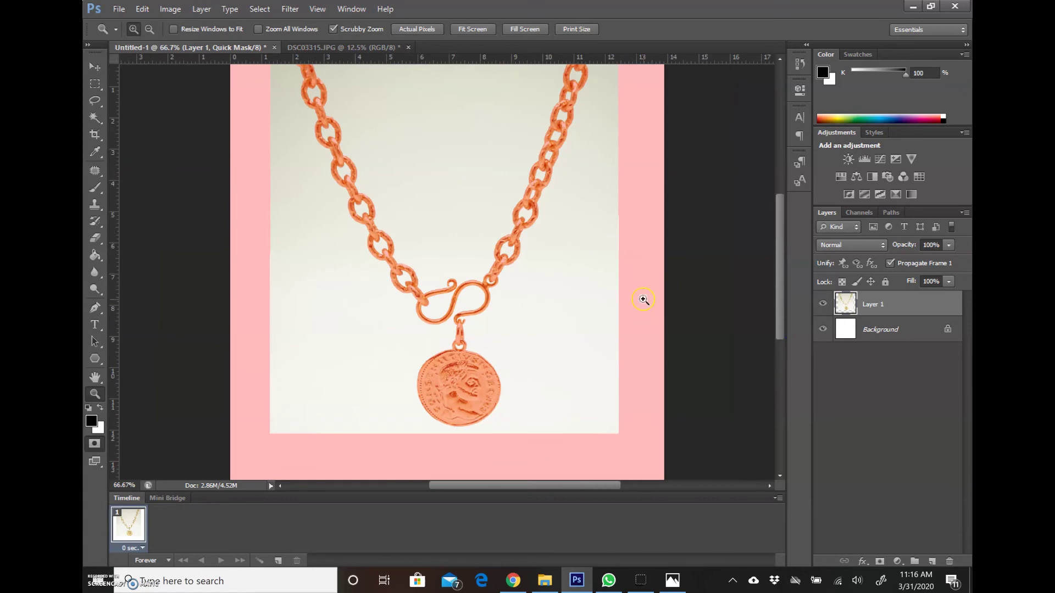
# Turn the Quick Mask into a selection and preview its Refine Edge result zoomed on the clasp
pyautogui.click(95, 443)
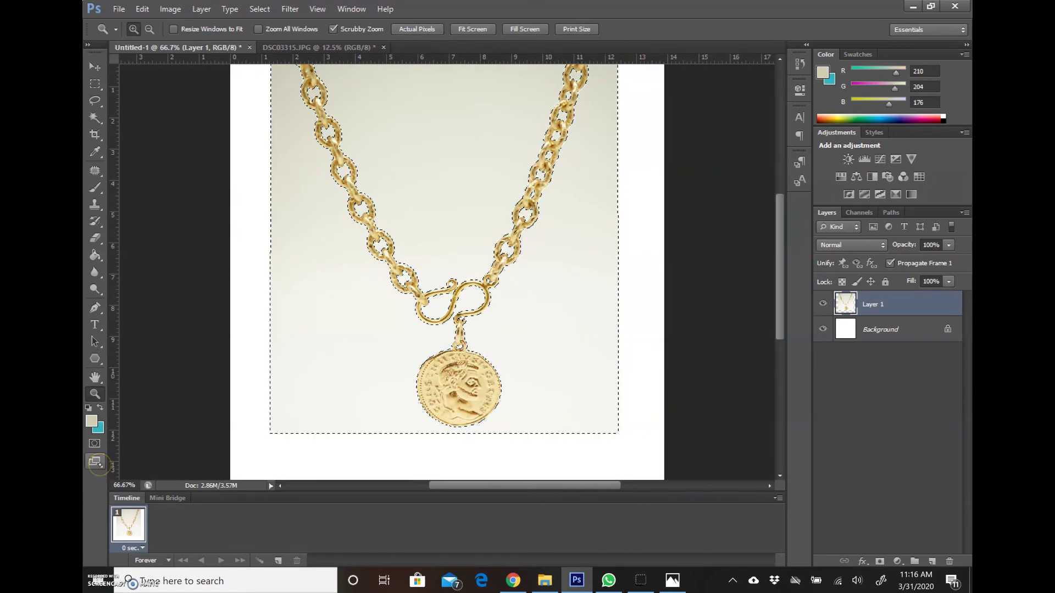
pyautogui.click(95, 117)
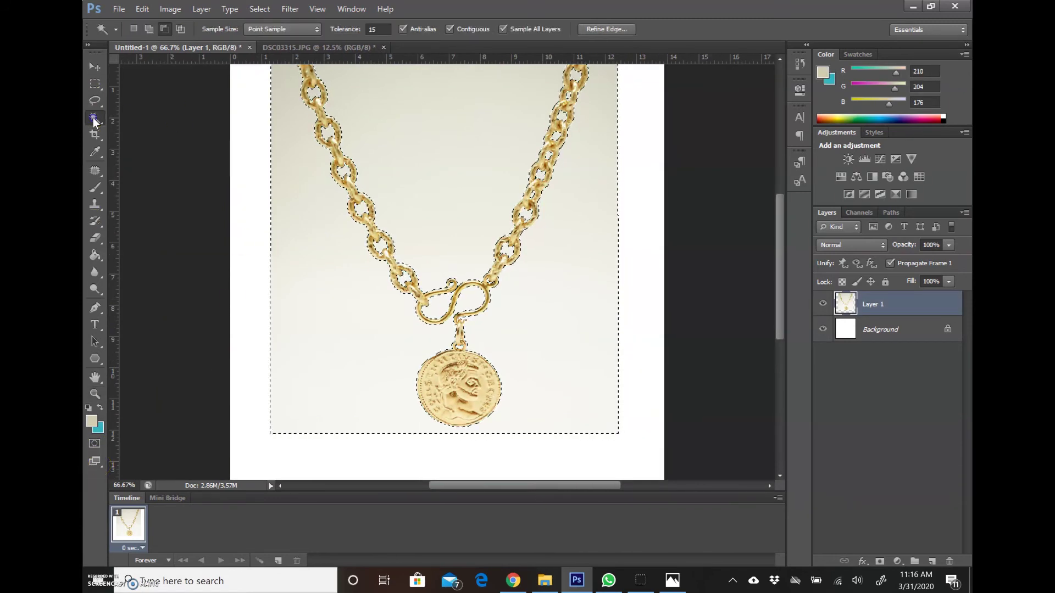
pyautogui.click(606, 30)
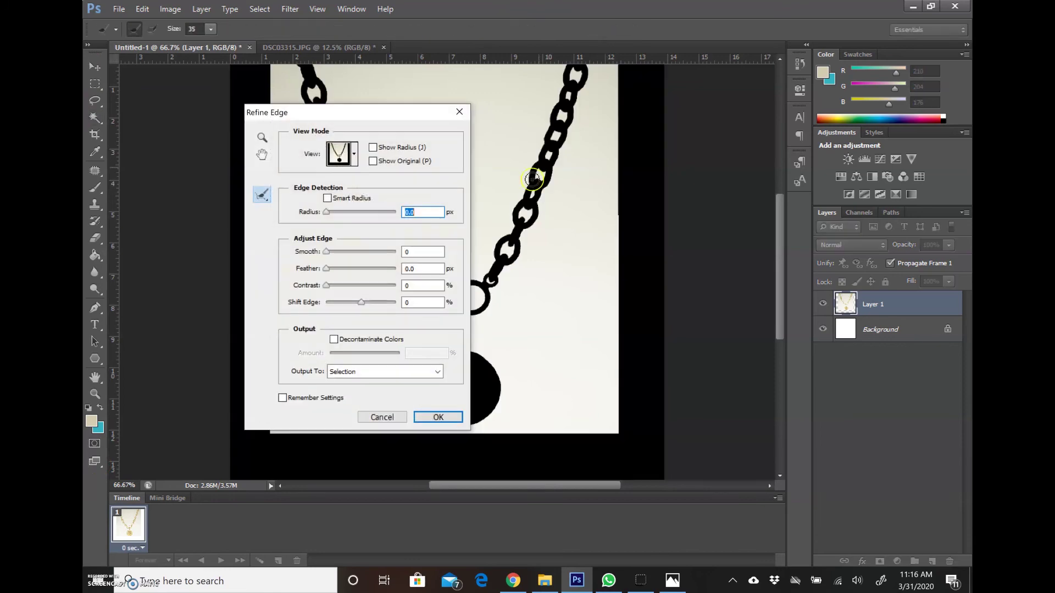
pyautogui.click(460, 112)
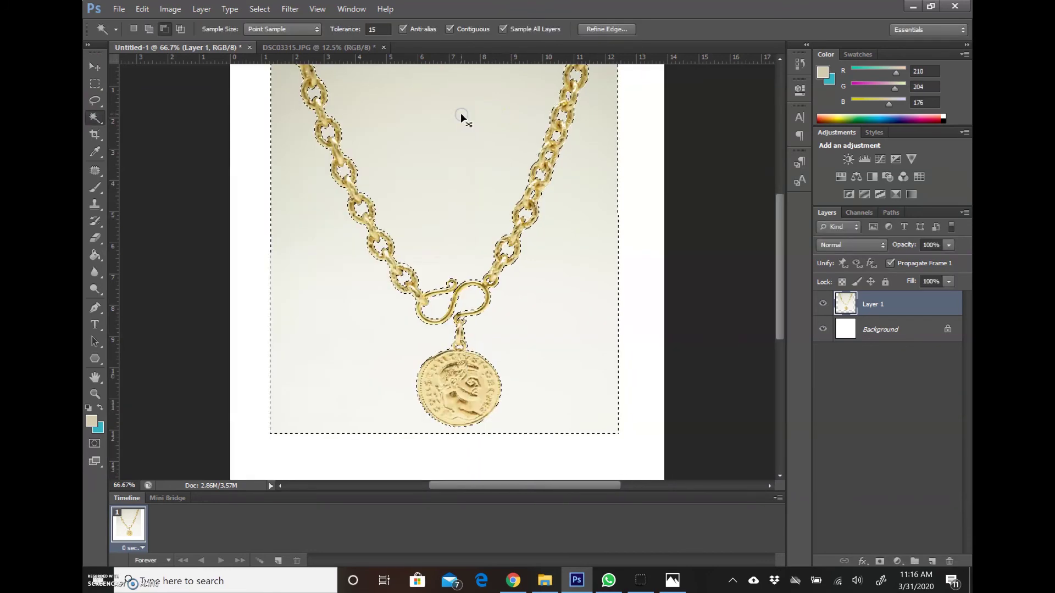
pyautogui.click(609, 29)
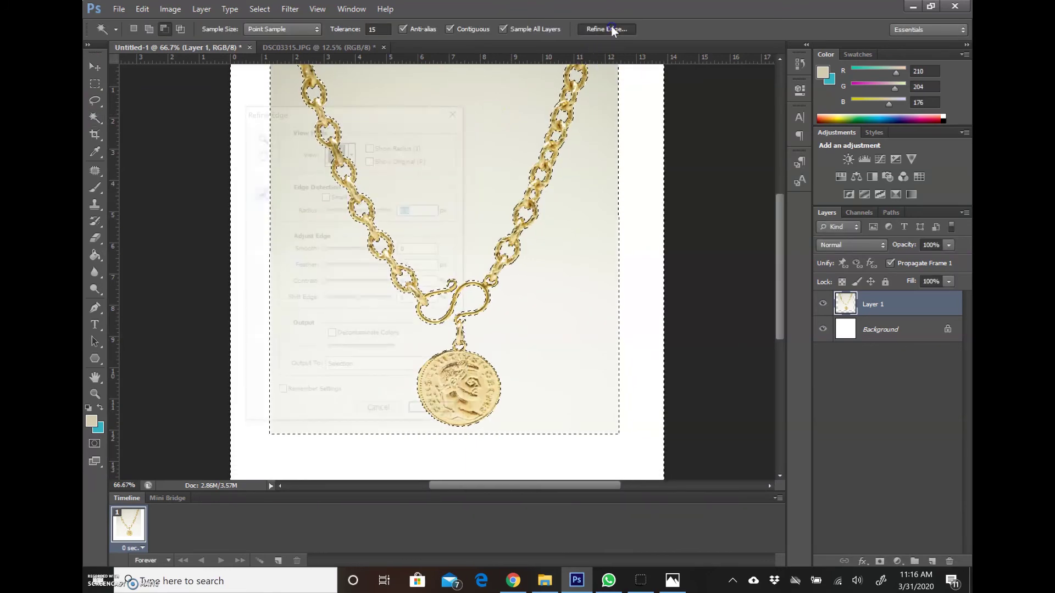
pyautogui.moveTo(375, 112); pyautogui.dragTo(728, 114)
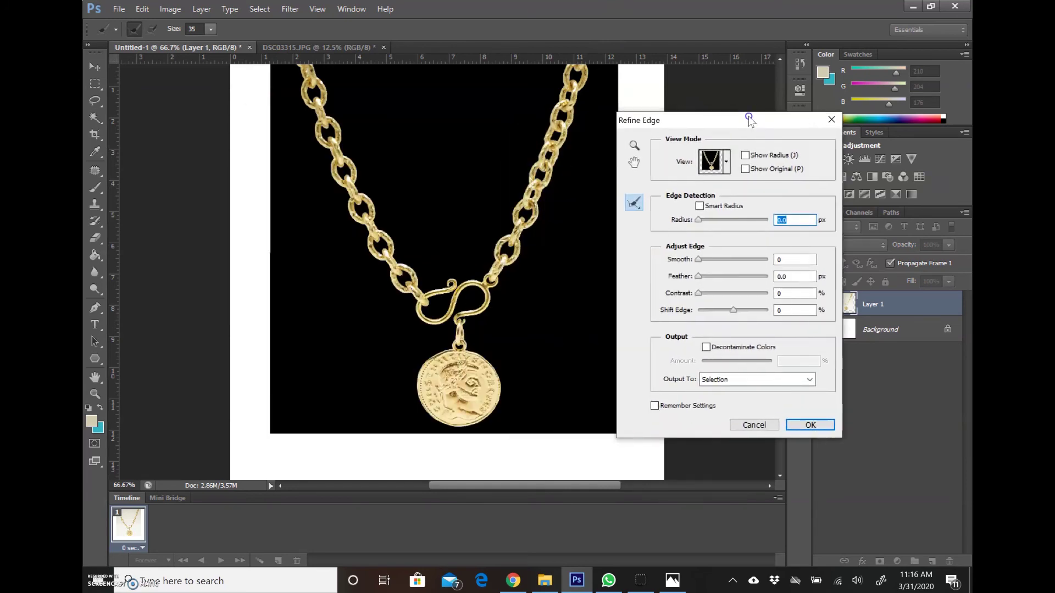
pyautogui.press('z')
pyautogui.click(476, 258)
pyautogui.moveTo(491, 269)
pyautogui.mouseDown()
pyautogui.moveTo(486, 175)
pyautogui.moveTo(474, 222)
pyautogui.mouseUp()
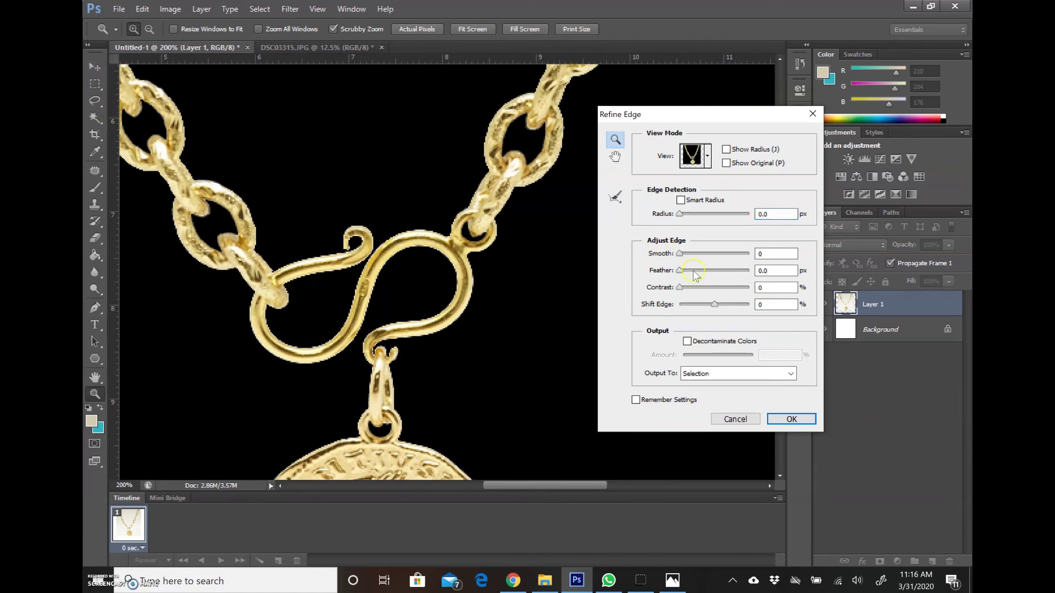
# Refine the edge with Smooth 0, delete the beige background, and zoom out to the whole necklace
pyautogui.click(680, 255)
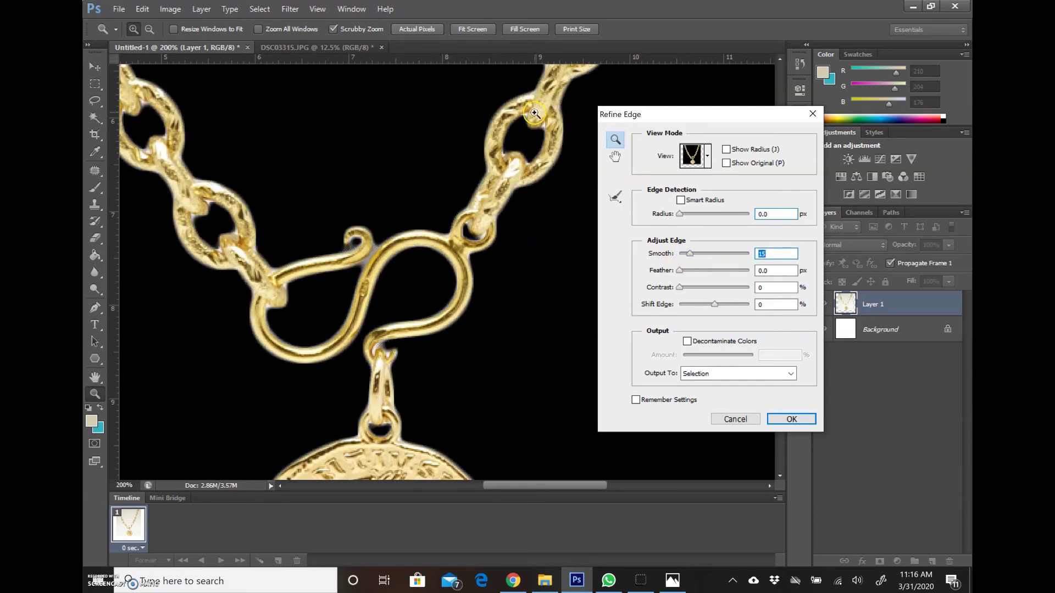
pyautogui.moveTo(689, 248); pyautogui.dragTo(671, 256)
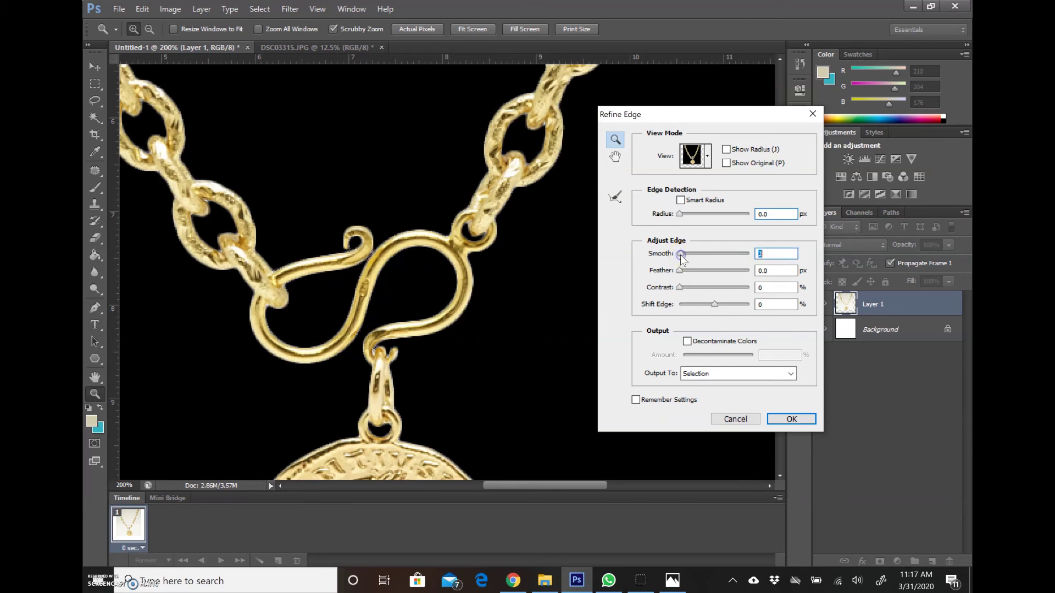
pyautogui.click(790, 419)
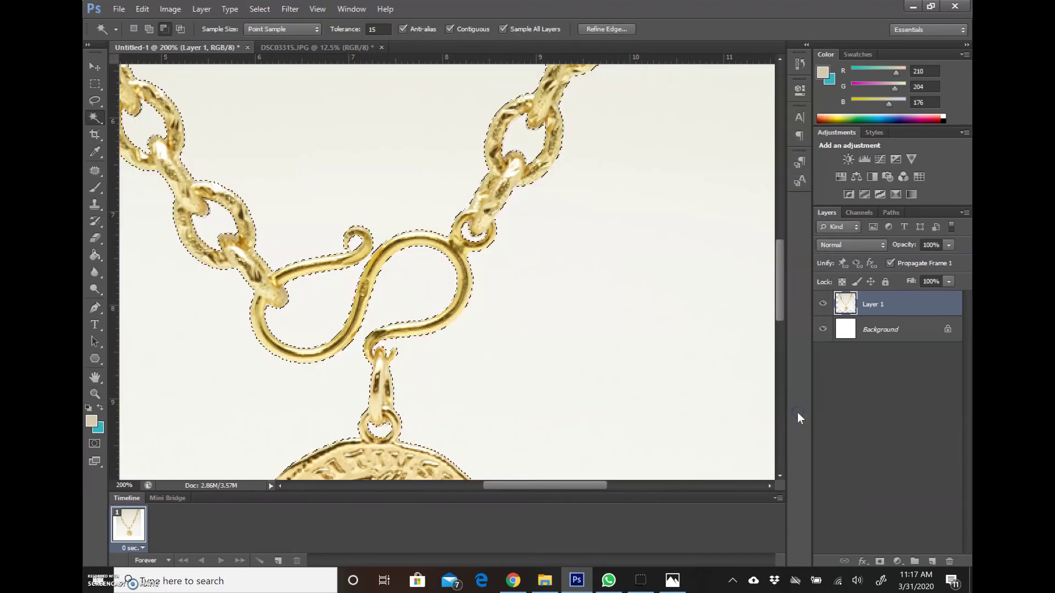
pyautogui.press('Delete')
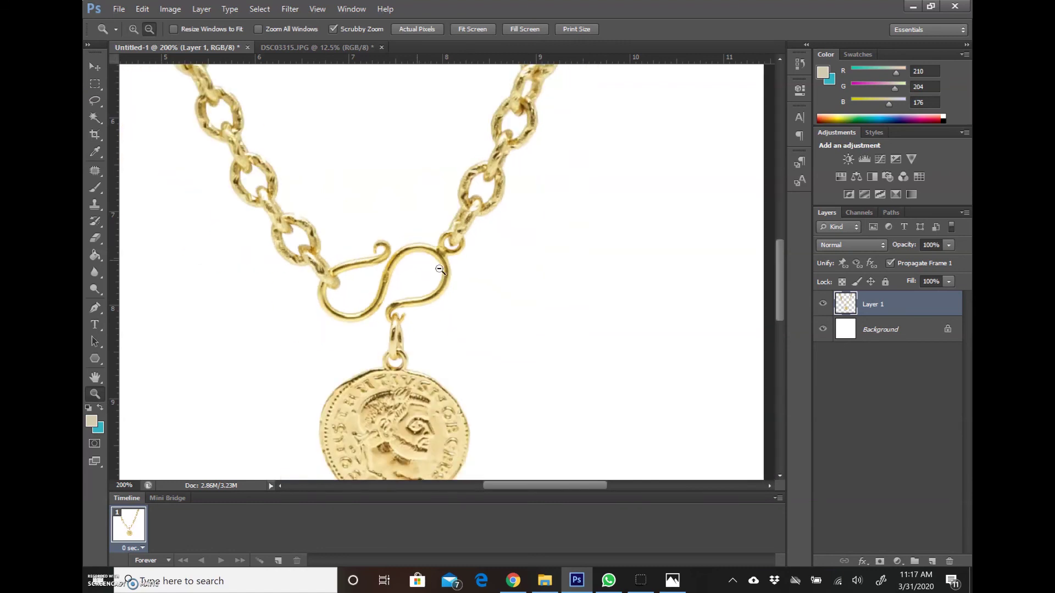
pyautogui.keyDown('alt'); pyautogui.click(440, 269); pyautogui.keyUp('alt')
pyautogui.keyDown('alt'); pyautogui.click(377, 266); pyautogui.keyUp('alt')
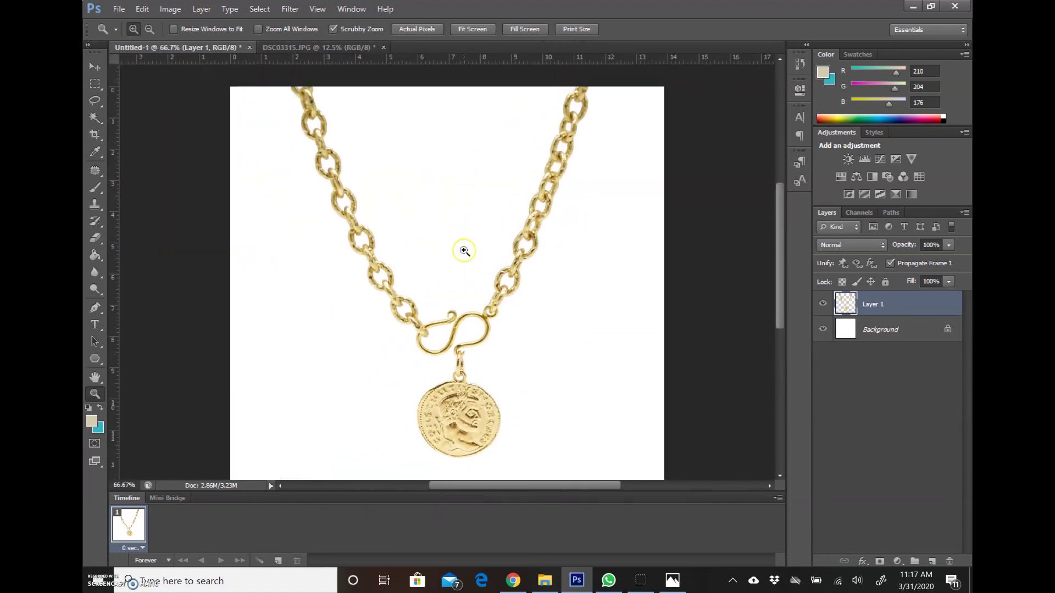
pyautogui.scroll(-3, 464, 250)
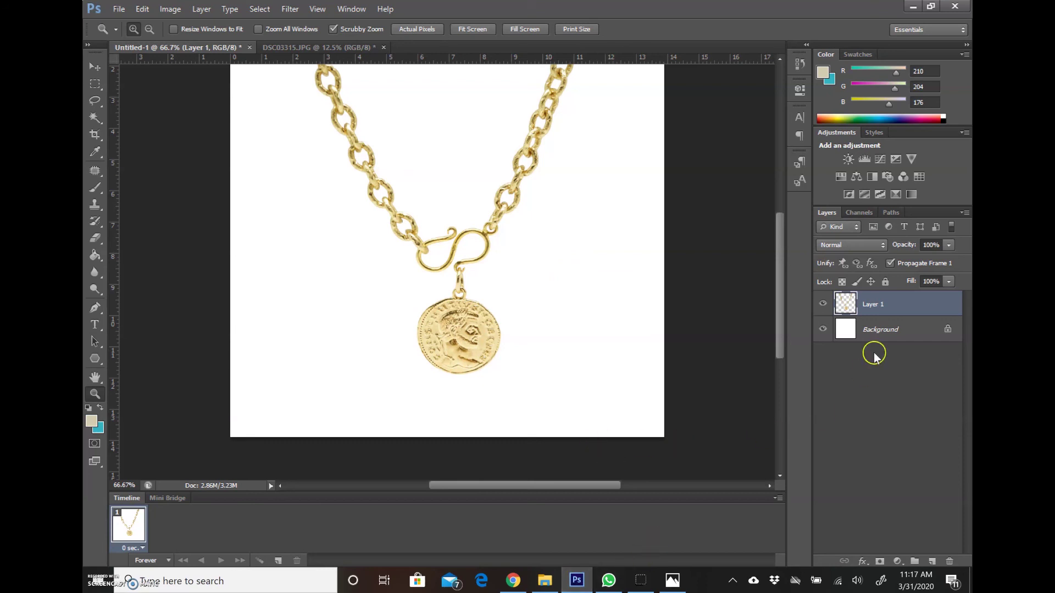
pyautogui.click(328, 48)
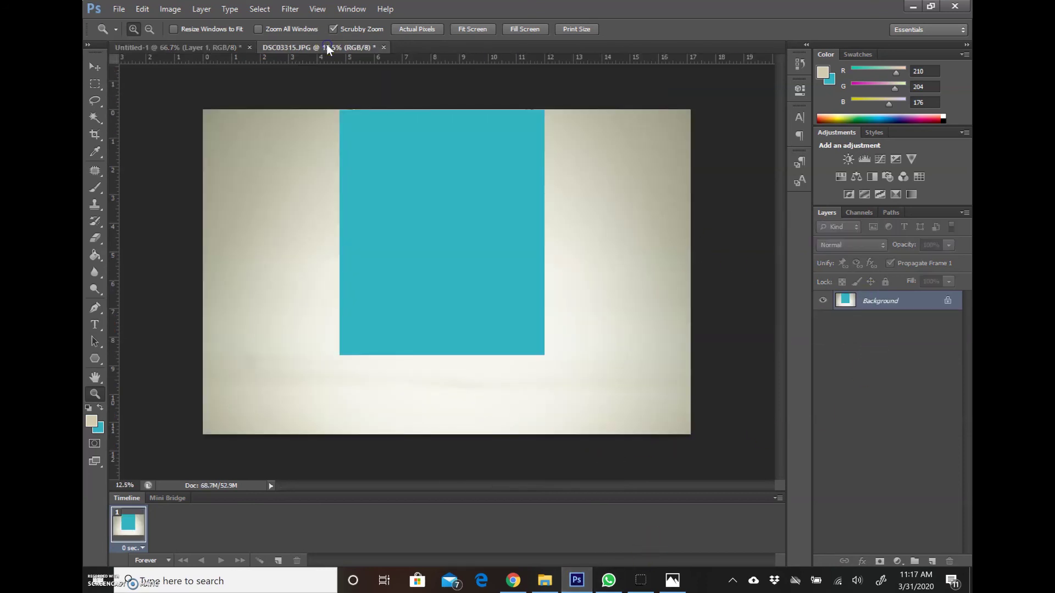
# Drag the original DSC03315 photo into Untitled-1 as a new layer
pyautogui.moveTo(328, 49); pyautogui.dragTo(302, 94)
pyautogui.click(222, 48)
pyautogui.moveTo(223, 49); pyautogui.dragTo(667, 287)
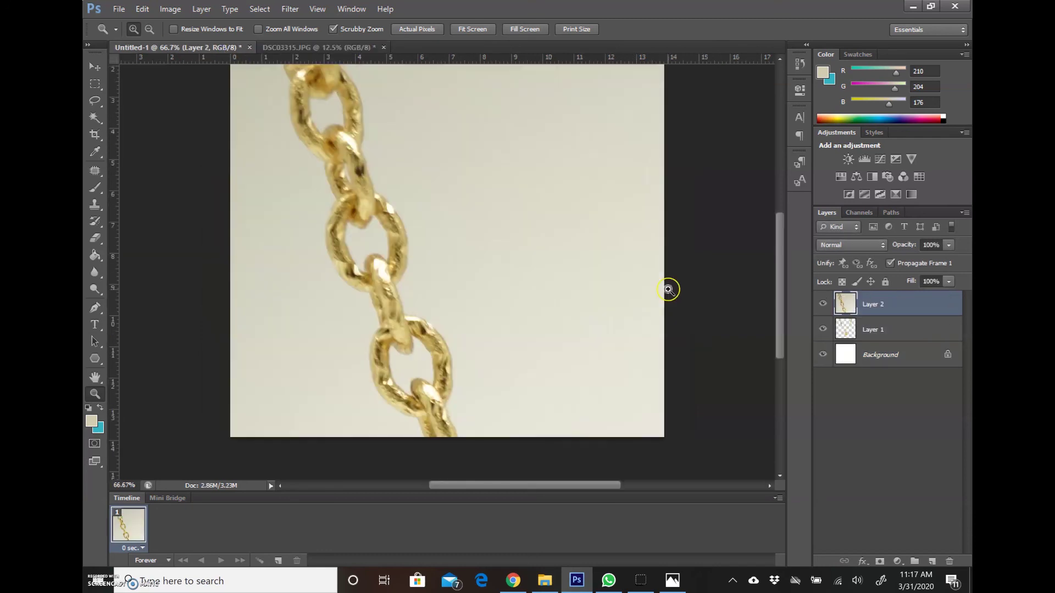
pyautogui.click(95, 66)
pyautogui.scroll(1, 501, 279)
pyautogui.scroll(2, 501, 279)
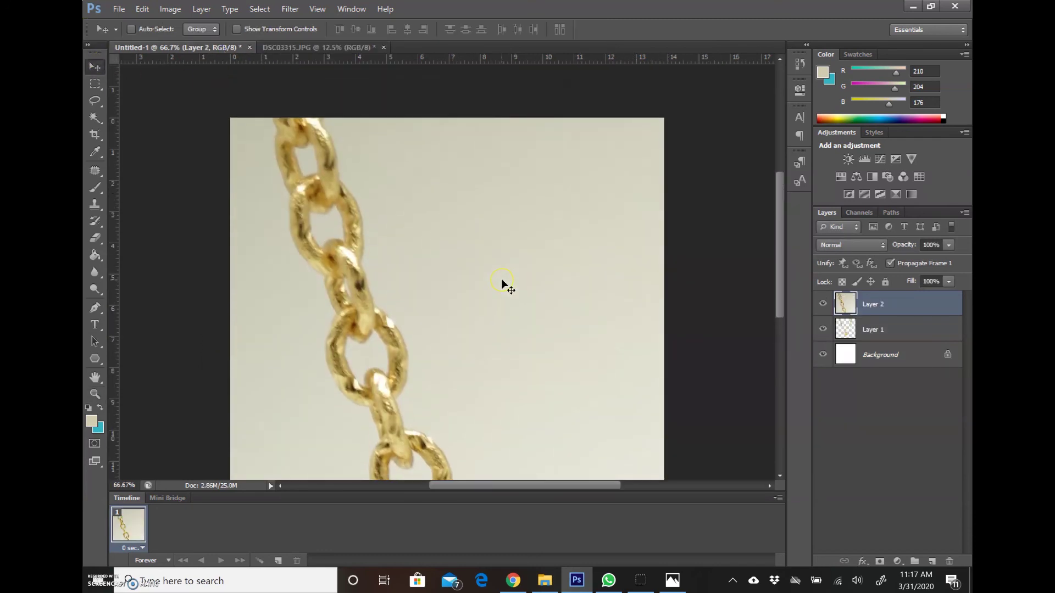
# Scale Layer 2 to about 30 percent and align its necklace over the cutout
pyautogui.hotkey('ctrl', 't')
pyautogui.moveTo(233, 121)
pyautogui.mouseDown()
pyautogui.moveTo(387, 258)
pyautogui.moveTo(564, 383)
pyautogui.moveTo(300, 96)
pyautogui.moveTo(211, 39)
pyautogui.mouseUp()
pyautogui.moveTo(684, 90); pyautogui.dragTo(621, 205)
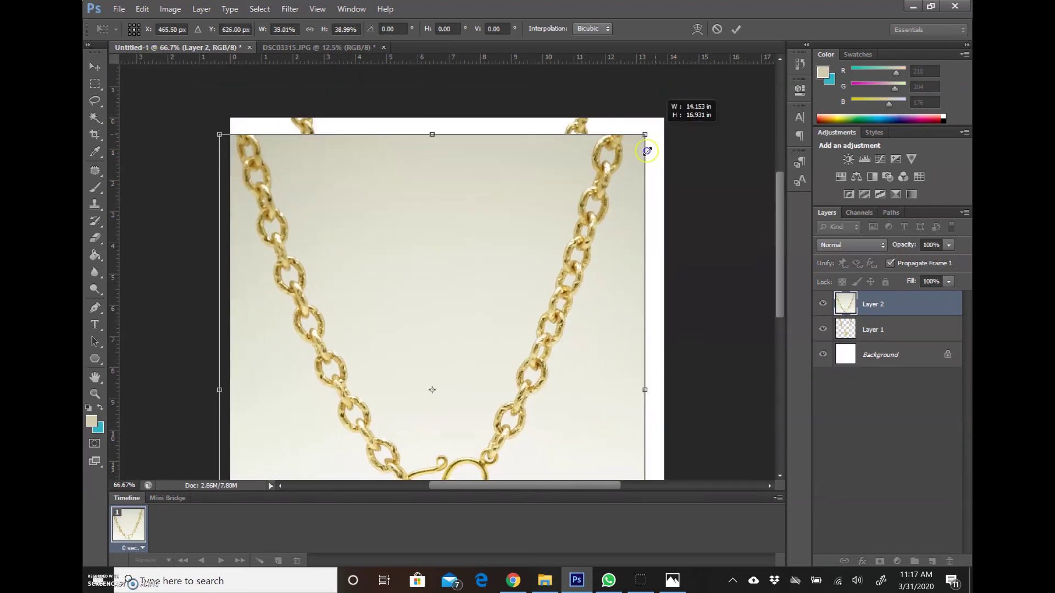
pyautogui.moveTo(558, 346); pyautogui.dragTo(570, 265)
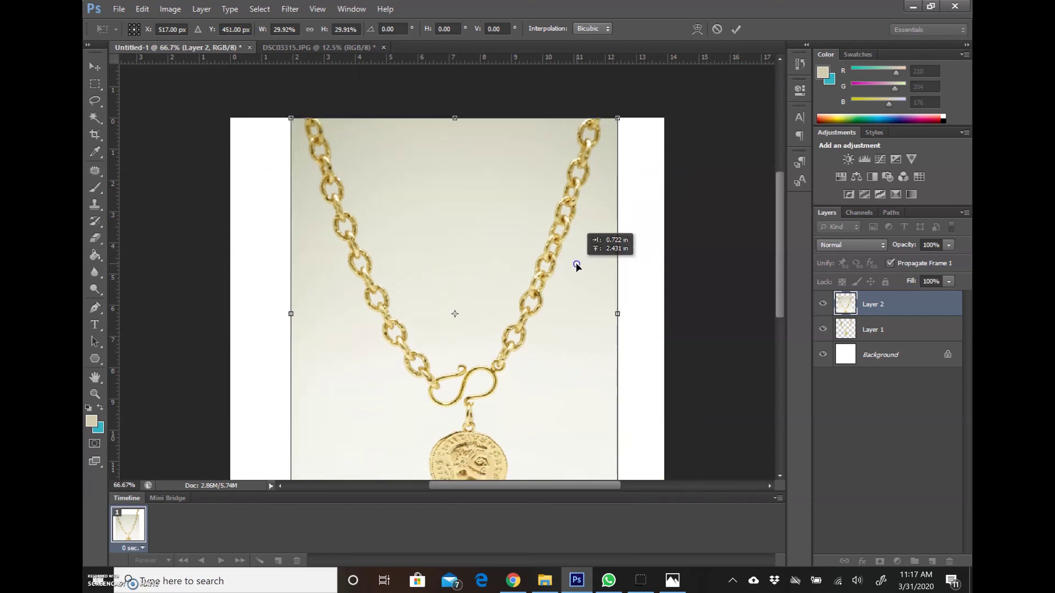
pyautogui.press('Return')
# Zoom on the chain and toggle Layer 2's visibility to compare, leaving it hidden
pyautogui.press('z')
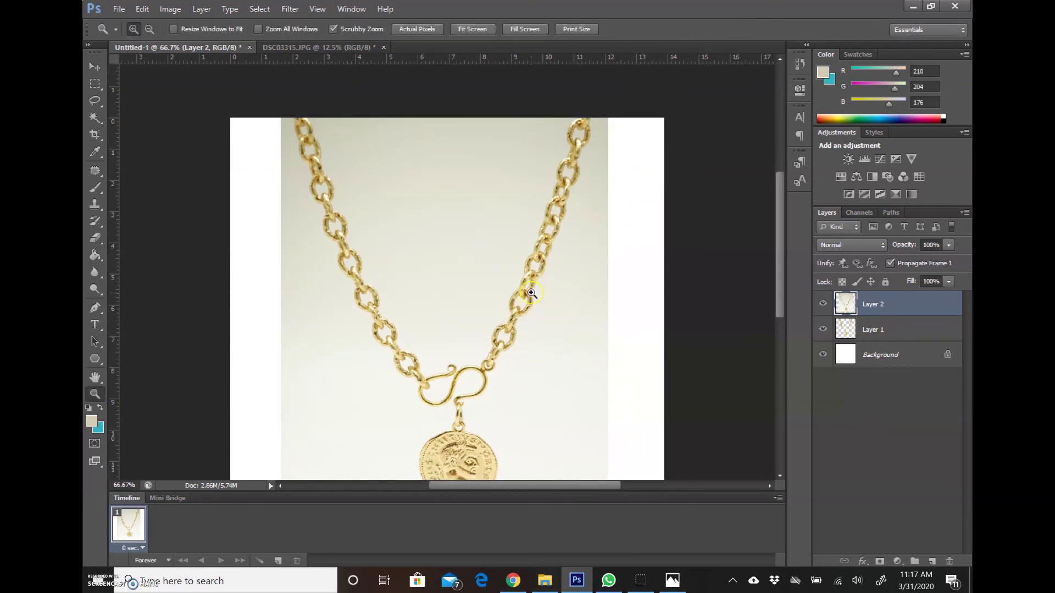
pyautogui.click(532, 293)
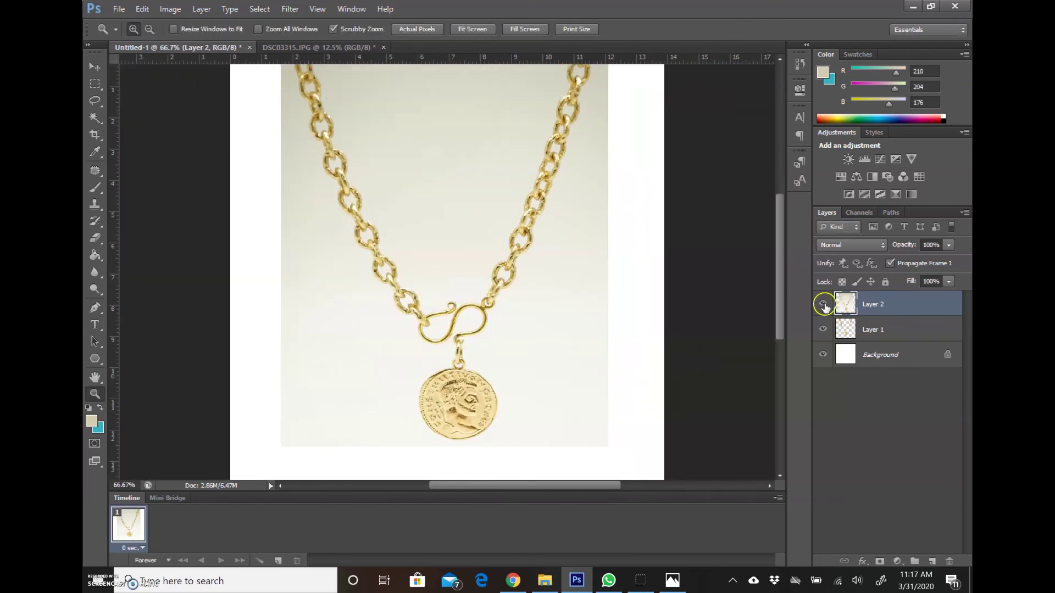
pyautogui.click(822, 306)
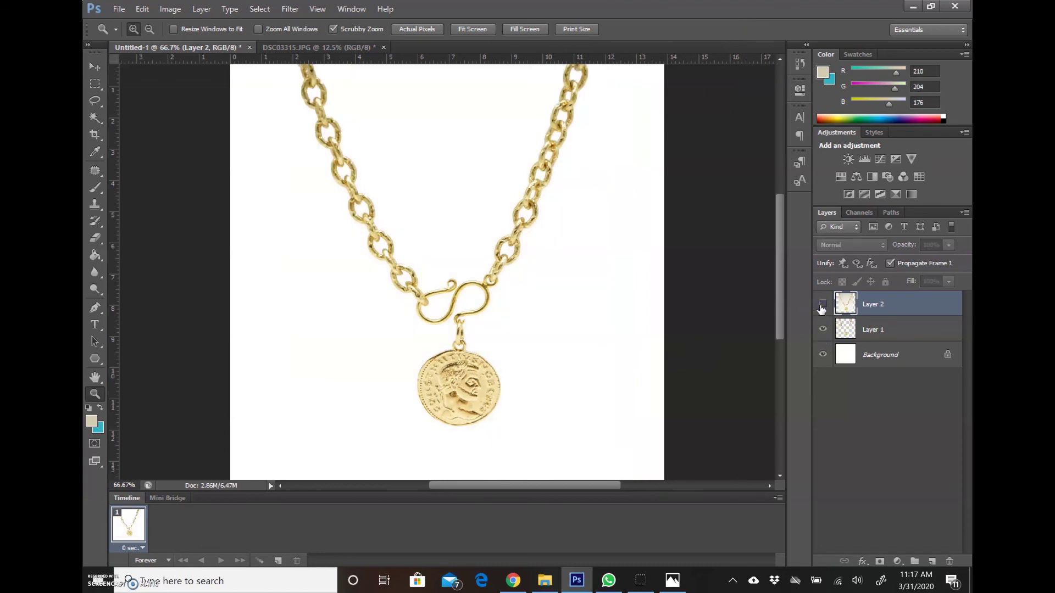
pyautogui.click(823, 305)
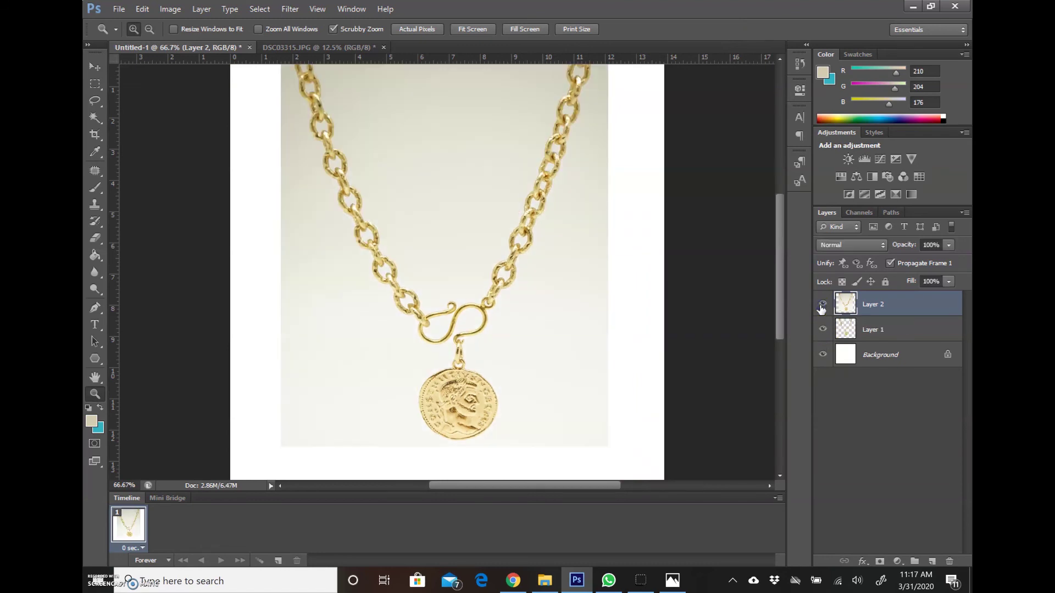
pyautogui.click(822, 305)
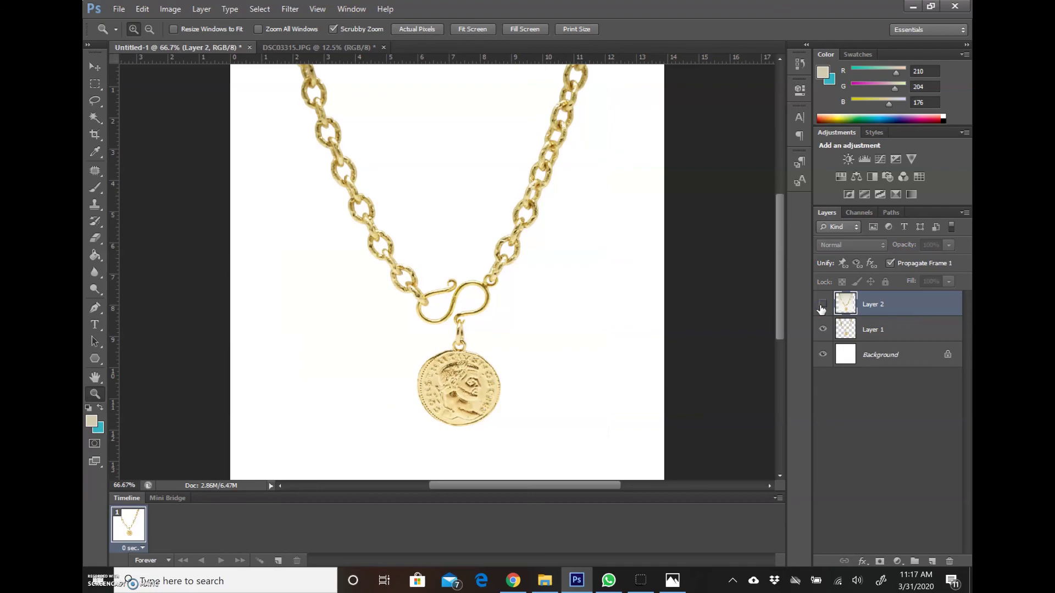